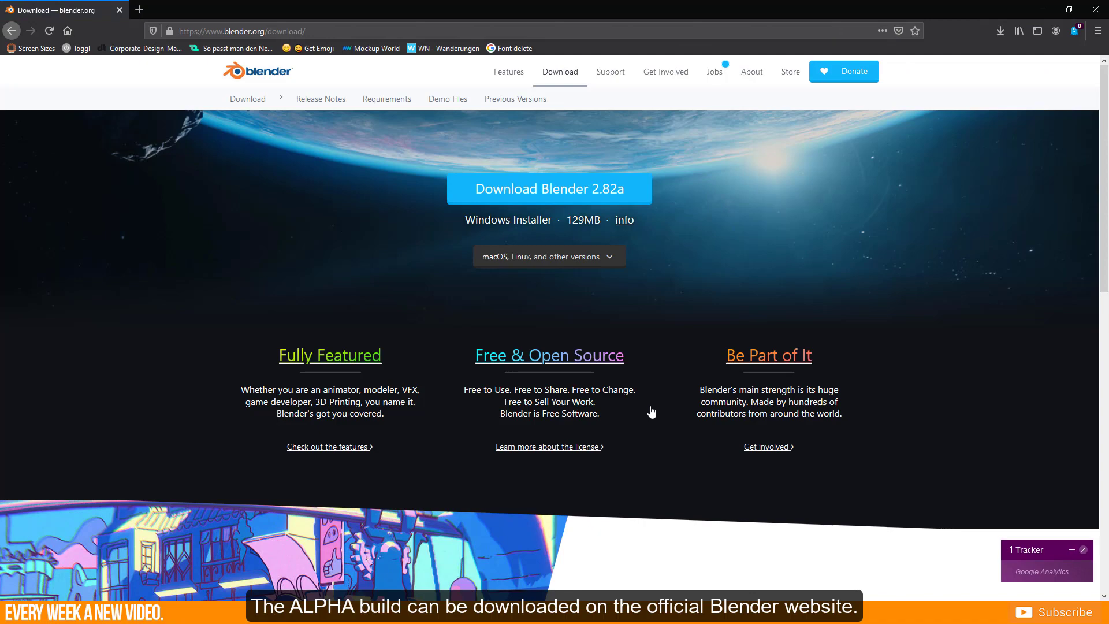
# Step: Open the Blender Experimental builds page from the Go Experimental section of the download page
pyautogui.scroll(-10, 651, 411)
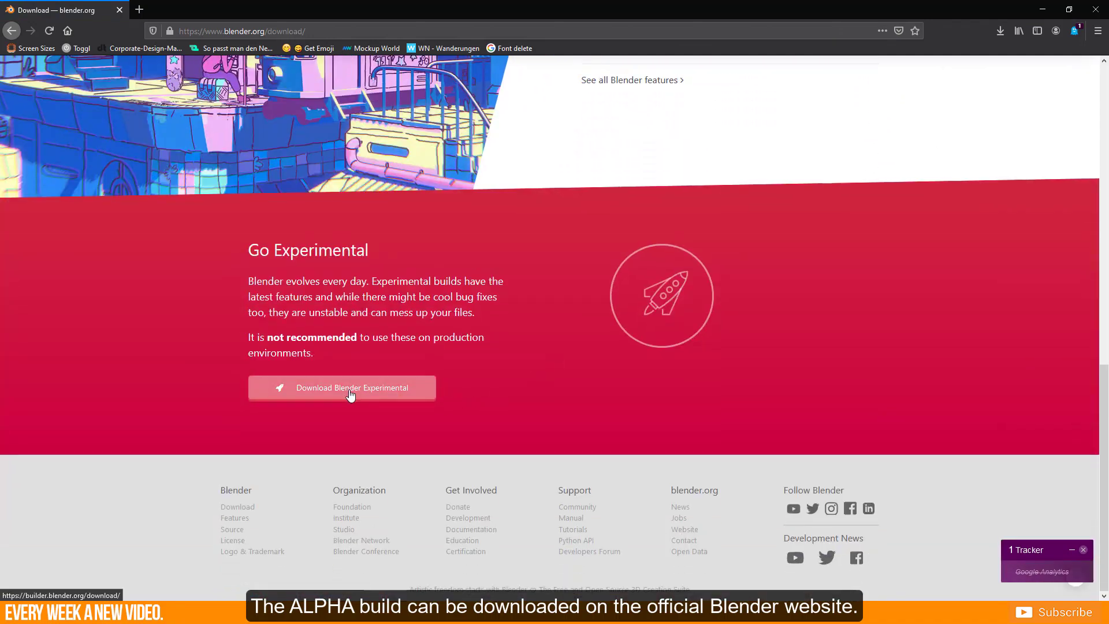
pyautogui.click(350, 394)
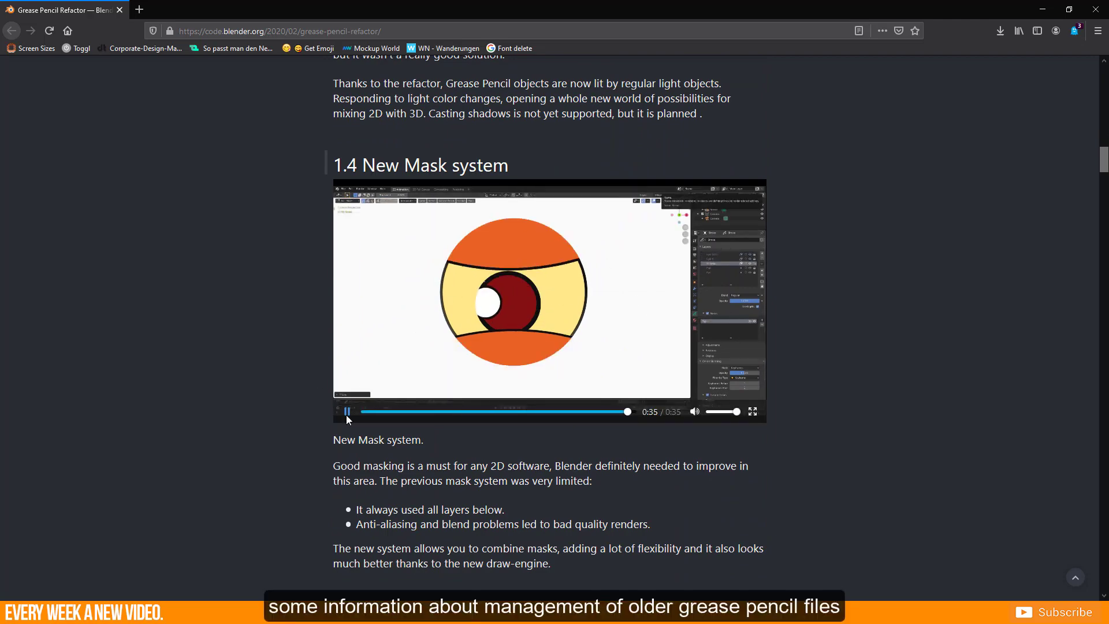
# Step: Read the Grease Pencil Refactor article's sections on the New Mask system and Smoother Drawing of Fast Strokes
pyautogui.middleClick(277, 406)
pyautogui.middleClick(278, 435)
pyautogui.click(517, 329)
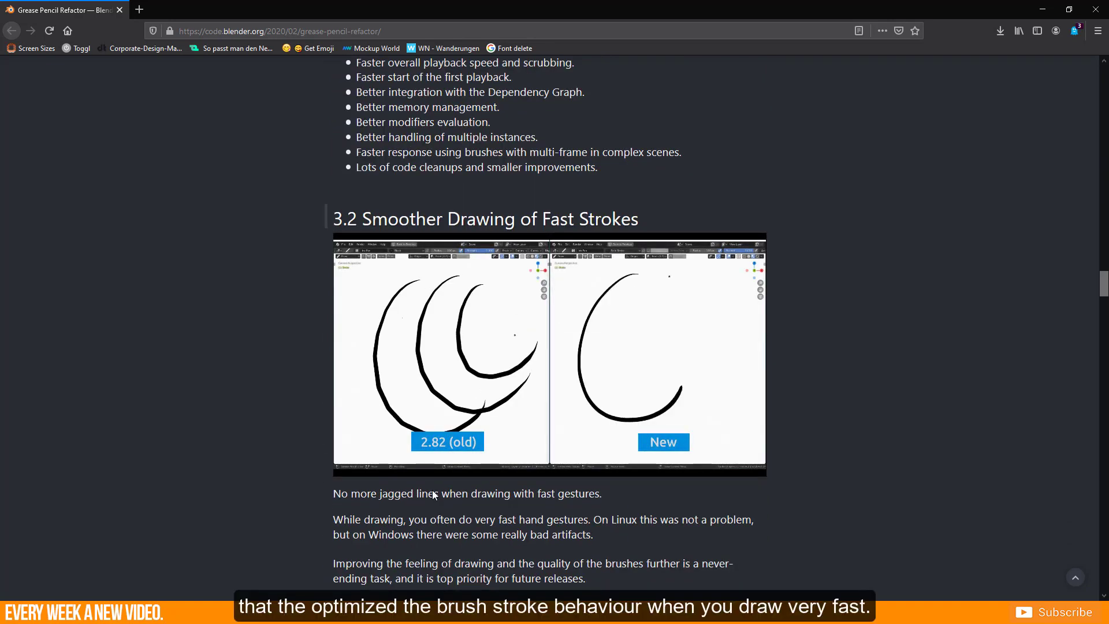
pyautogui.scroll(-7, 244, 352)
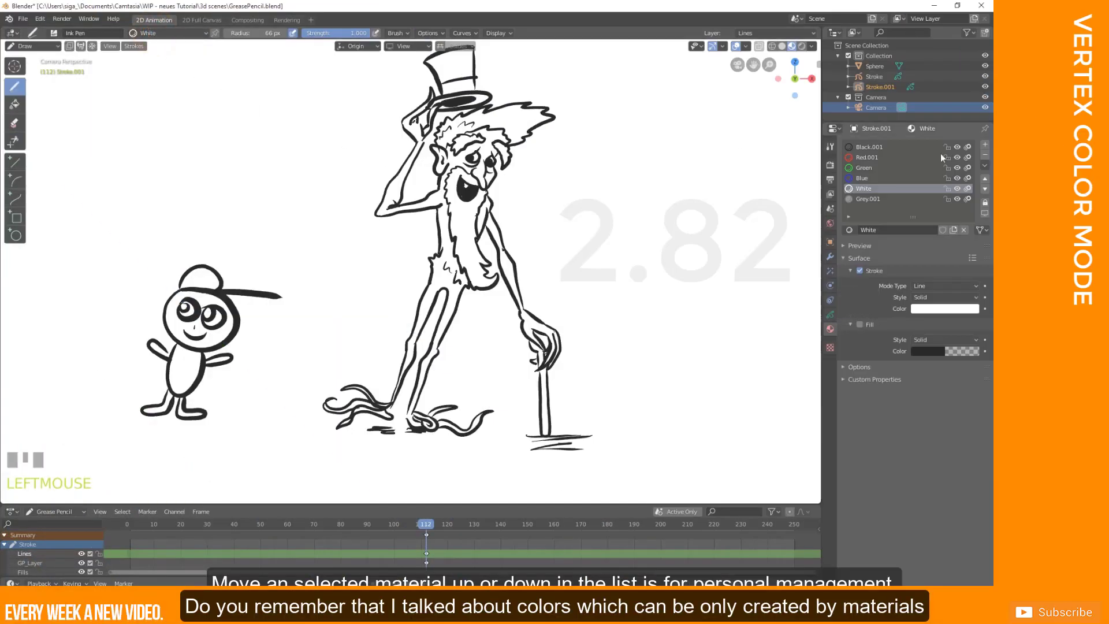
# Step: Switch to Blender 2.82, add a new material to the Stroke.001 object and raise the brightness of its stroke color
pyautogui.click(986, 145)
pyautogui.click(884, 230)
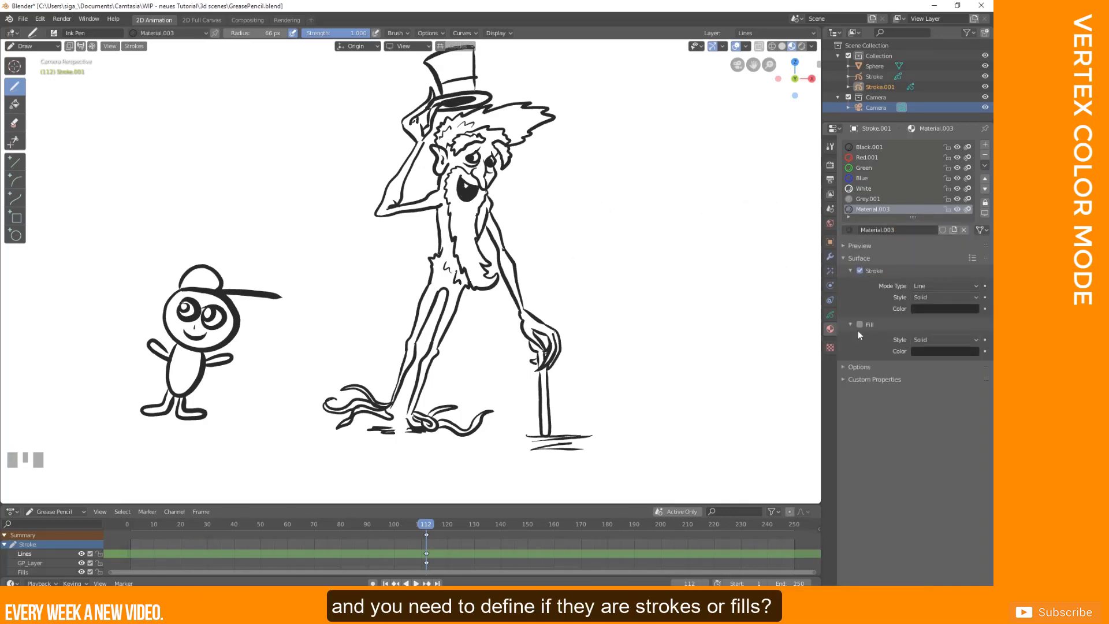
pyautogui.click(936, 311)
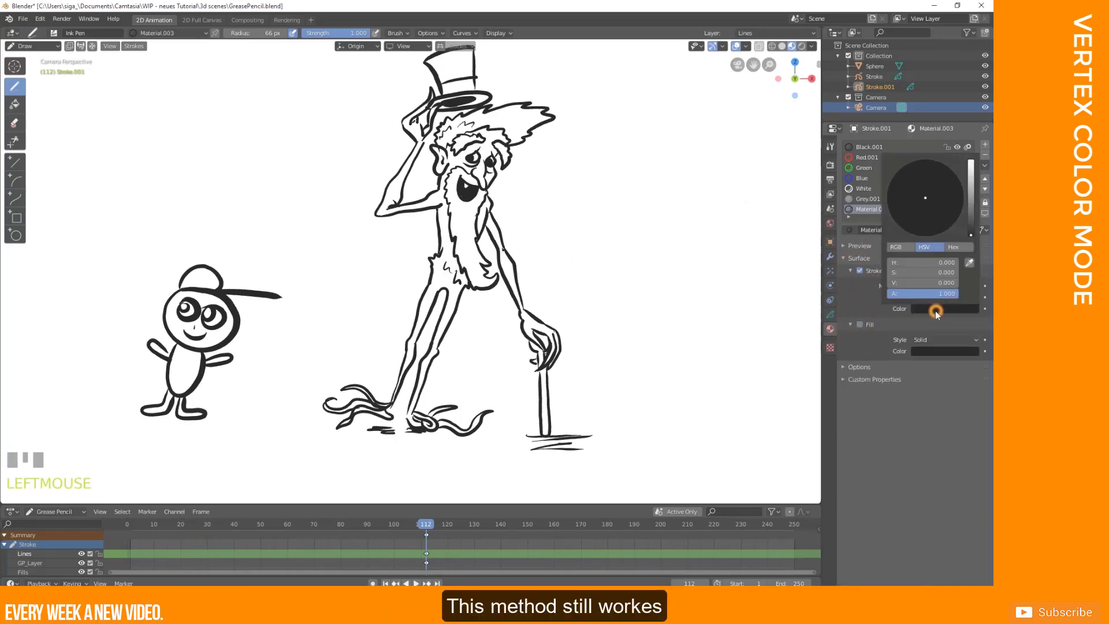
pyautogui.moveTo(970, 234); pyautogui.dragTo(970, 172)
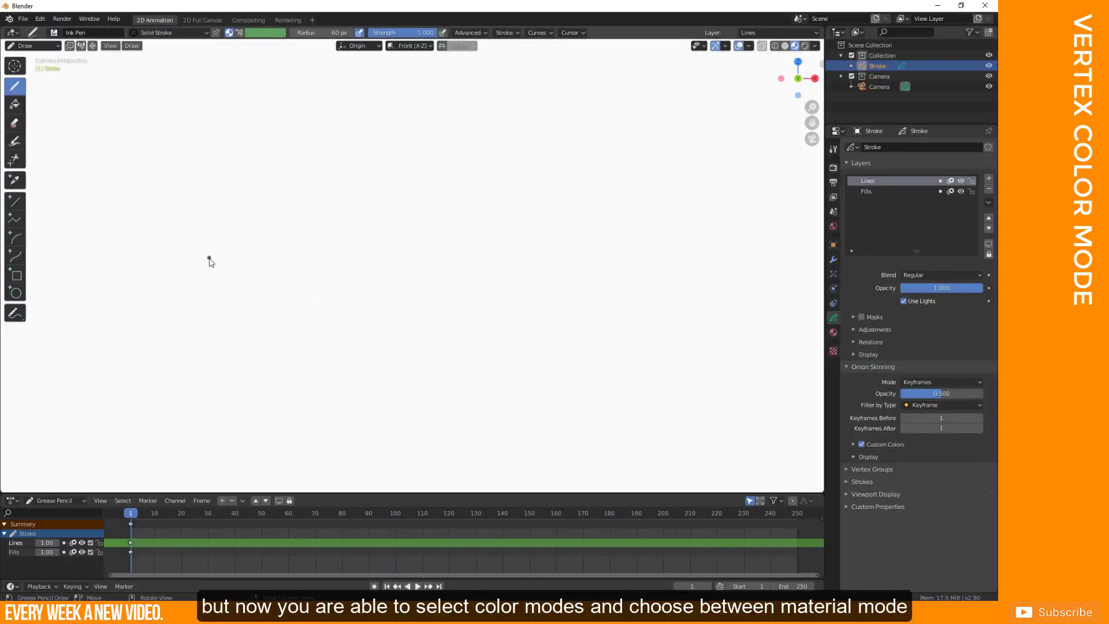
# Step: Switch to Blender 2.9 alpha and draw a black zigzag using the Ink Pen brush and the Solid Stroke material
pyautogui.click(52, 34)
pyautogui.click(136, 33)
pyautogui.moveTo(147, 134); pyautogui.dragTo(154, 235)
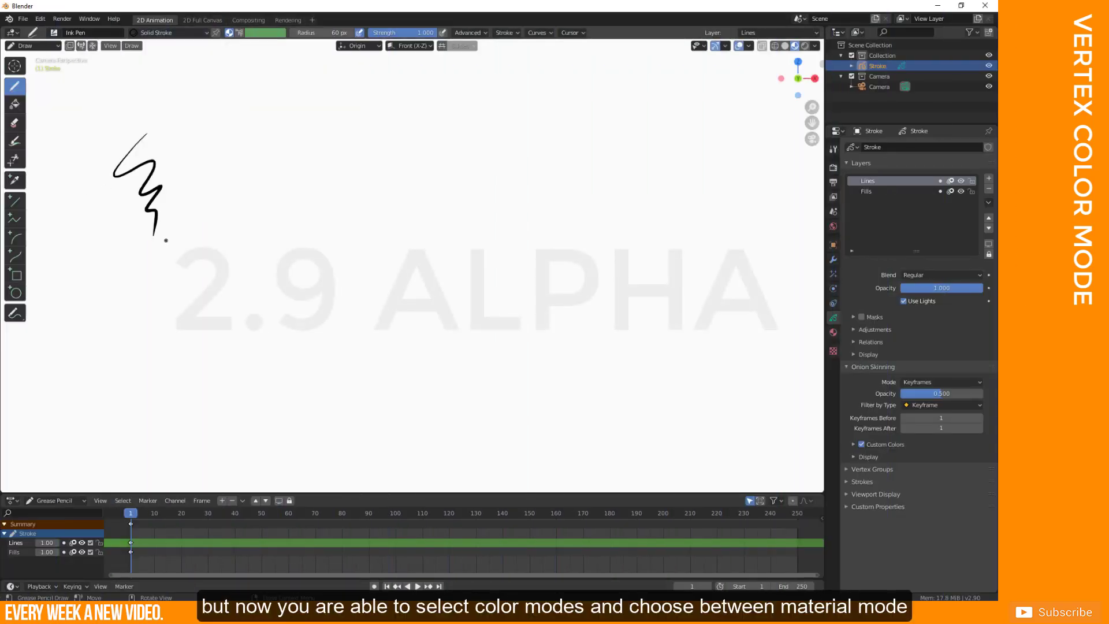
# Step: Switch the brush to vertex color mode and draw zigzag strokes in light blue, blue and pinkish red beside the black one
pyautogui.click(238, 33)
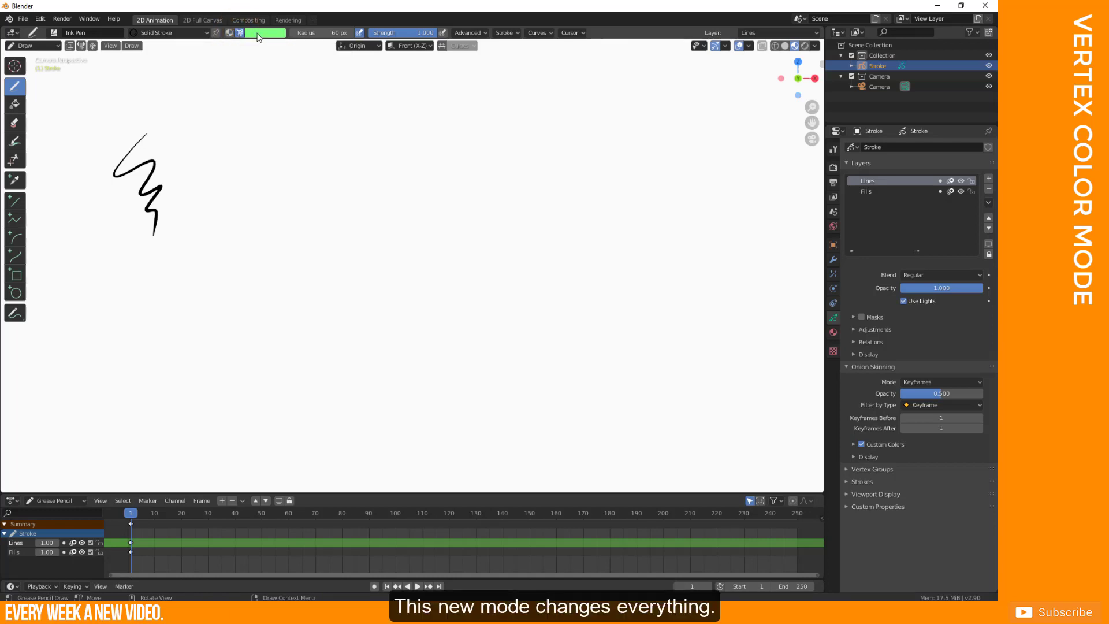
pyautogui.click(265, 32)
pyautogui.click(249, 74)
pyautogui.moveTo(201, 90)
pyautogui.mouseDown()
pyautogui.moveTo(195, 120)
pyautogui.moveTo(201, 154)
pyautogui.moveTo(217, 147)
pyautogui.moveTo(221, 245)
pyautogui.mouseUp()
pyautogui.click(265, 33)
pyautogui.click(273, 60)
pyautogui.click(265, 34)
pyautogui.click(259, 198)
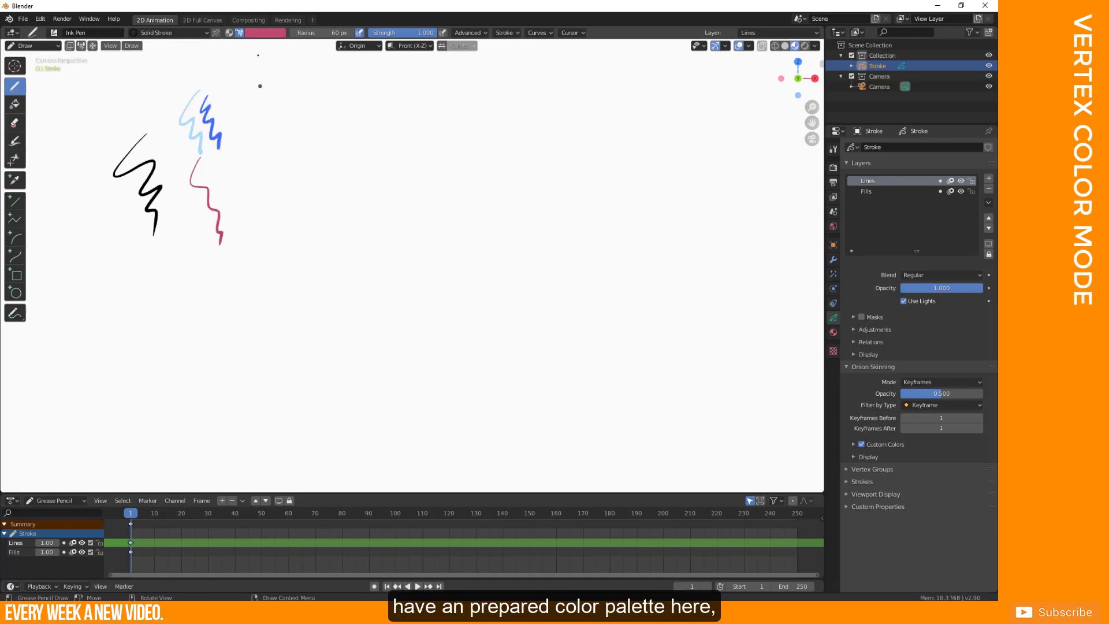
# Step: Create a second color palette, Palette.001, and add the pinkish red and green colors to it as swatches
pyautogui.click(259, 35)
pyautogui.click(220, 121)
pyautogui.click(301, 121)
pyautogui.click(224, 121)
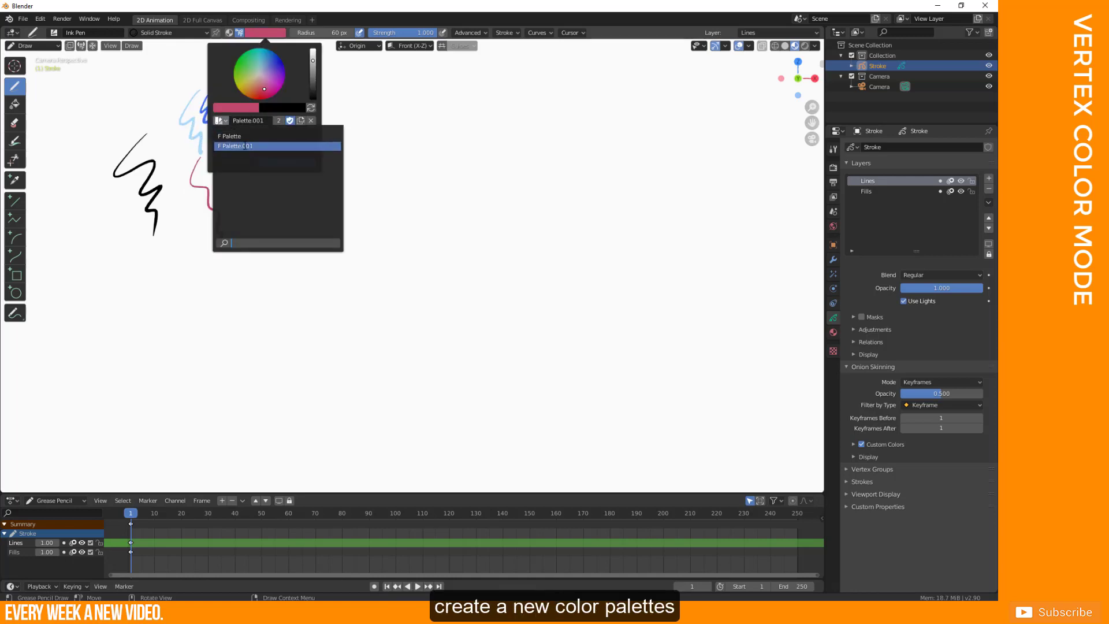
pyautogui.click(245, 147)
pyautogui.click(219, 133)
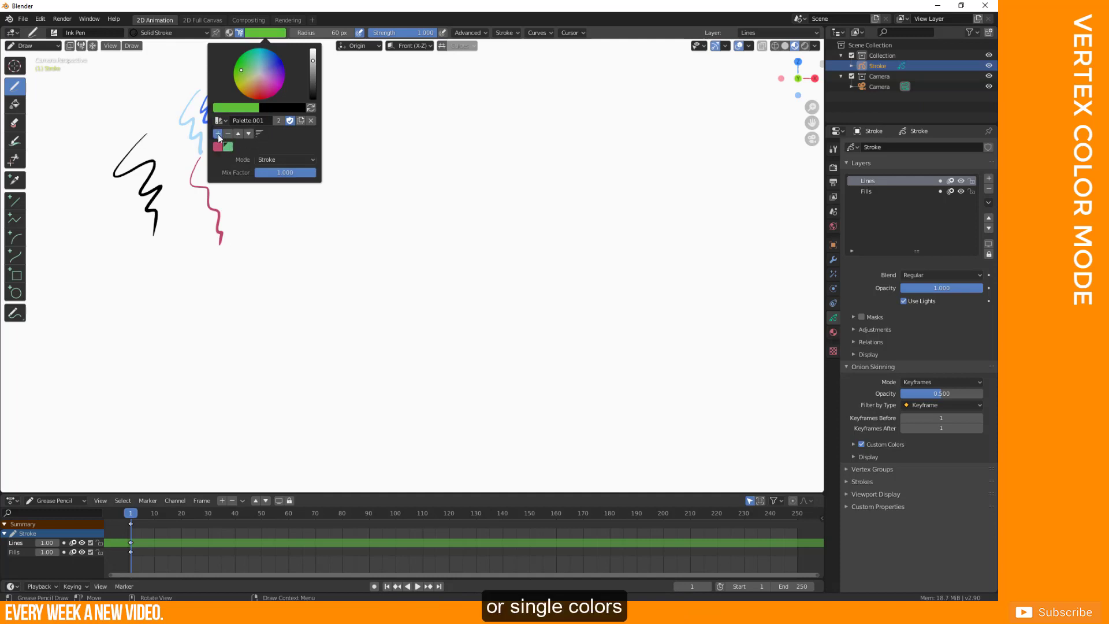
pyautogui.moveTo(228, 155); pyautogui.dragTo(281, 232)
# Step: Draw two circles with the Solid Stroke material, a black one and a green one with the vertex color mode set to Stroke
pyautogui.click(834, 332)
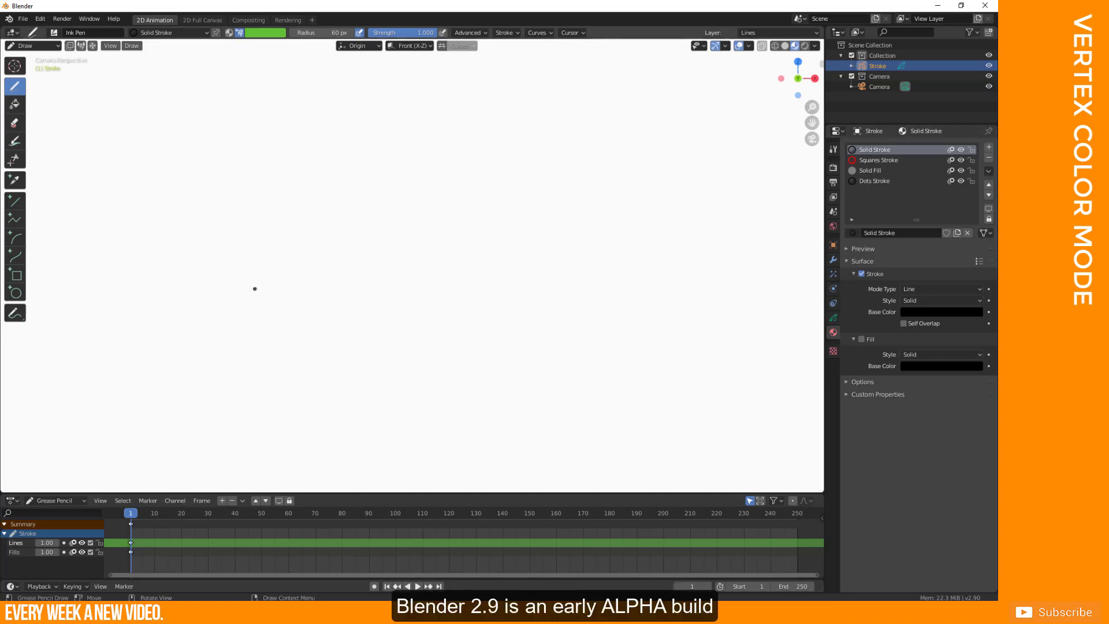
pyautogui.click(53, 33)
pyautogui.click(265, 32)
pyautogui.click(260, 160)
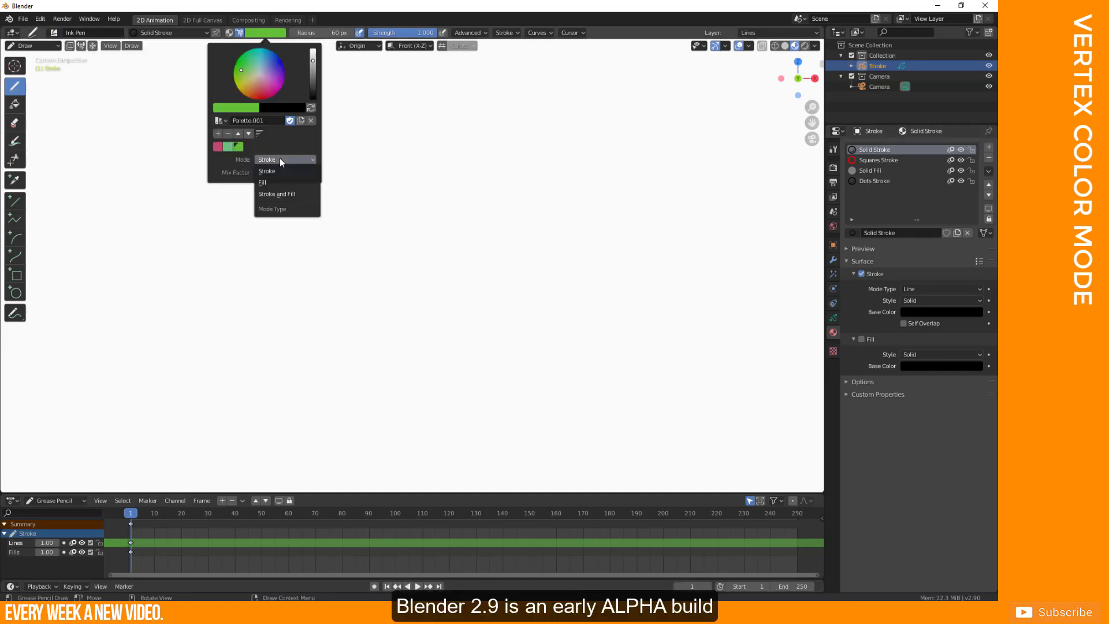
pyautogui.click(277, 197)
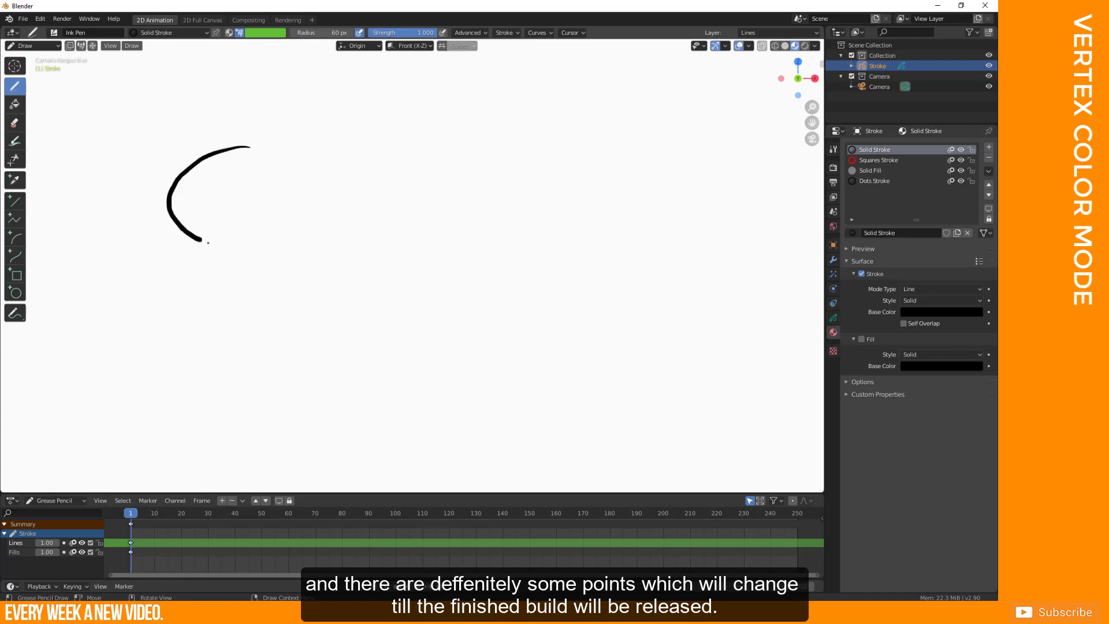
pyautogui.moveTo(208, 242); pyautogui.dragTo(230, 148)
pyautogui.click(259, 35)
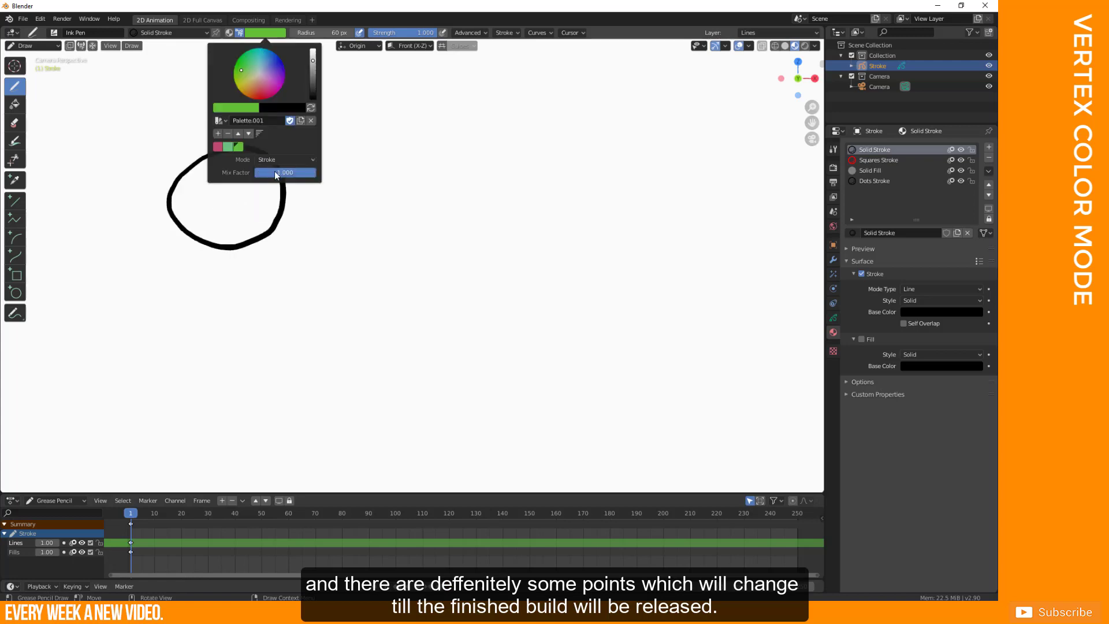
pyautogui.moveTo(355, 152); pyautogui.dragTo(375, 153)
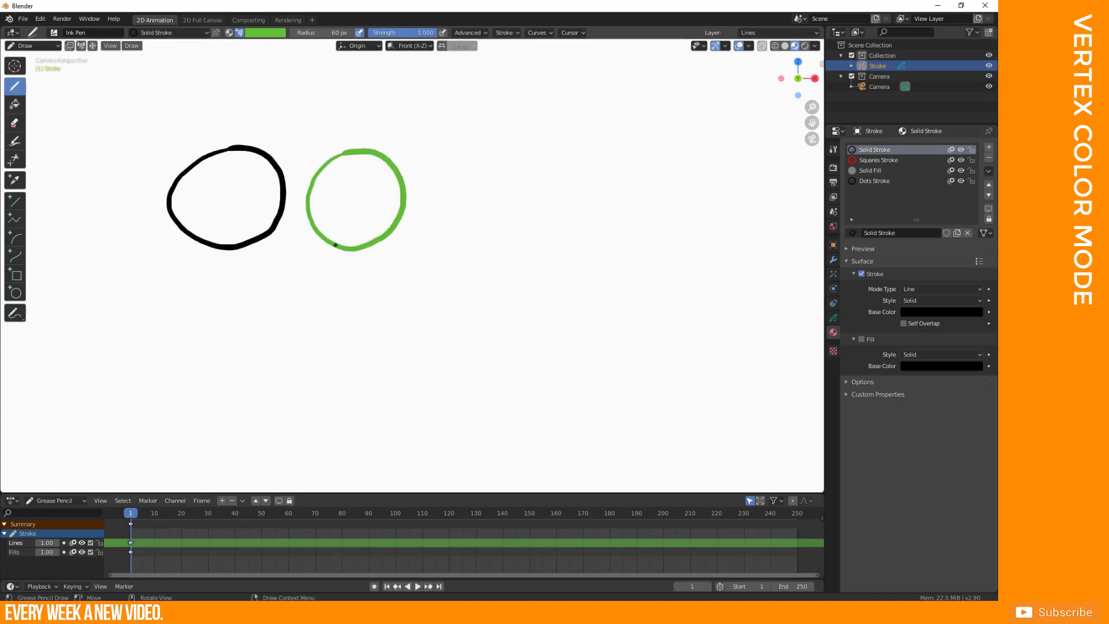
# Step: Switch to the Solid Fill material and draw a grey filled circle with the vertex color mode on Stroke
pyautogui.click(167, 33)
pyautogui.click(134, 64)
pyautogui.click(266, 33)
pyautogui.click(278, 160)
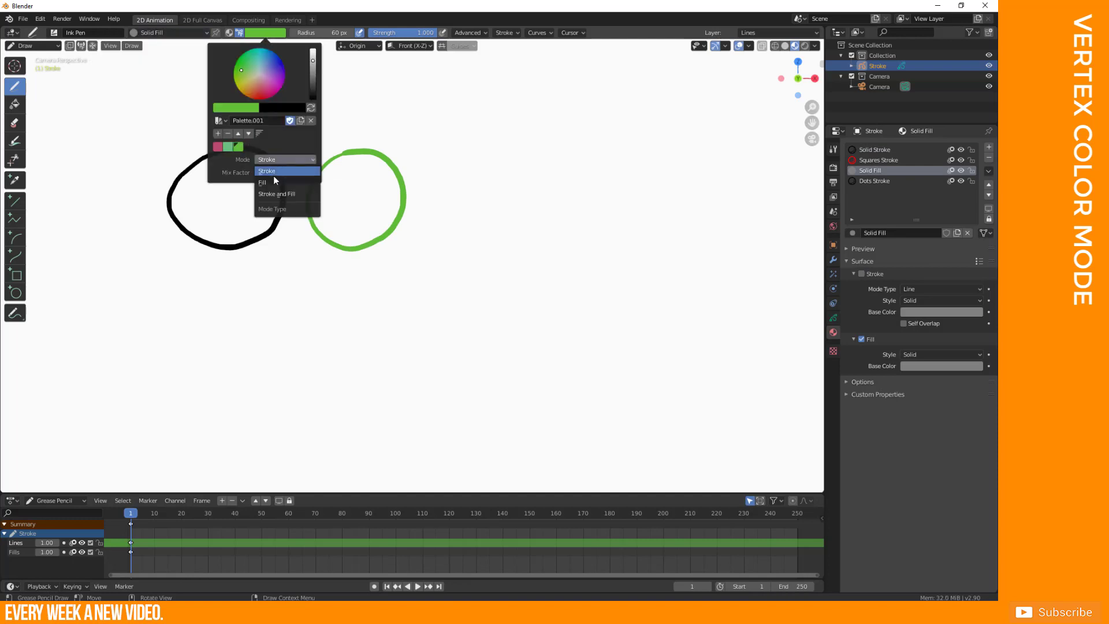
pyautogui.click(275, 180)
pyautogui.moveTo(458, 155)
pyautogui.mouseDown()
pyautogui.moveTo(431, 171)
pyautogui.moveTo(450, 162)
pyautogui.mouseUp()
# Step: Set the vertex color mode to Fill and draw another filled circle beside the grey one
pyautogui.click(265, 33)
pyautogui.click(278, 160)
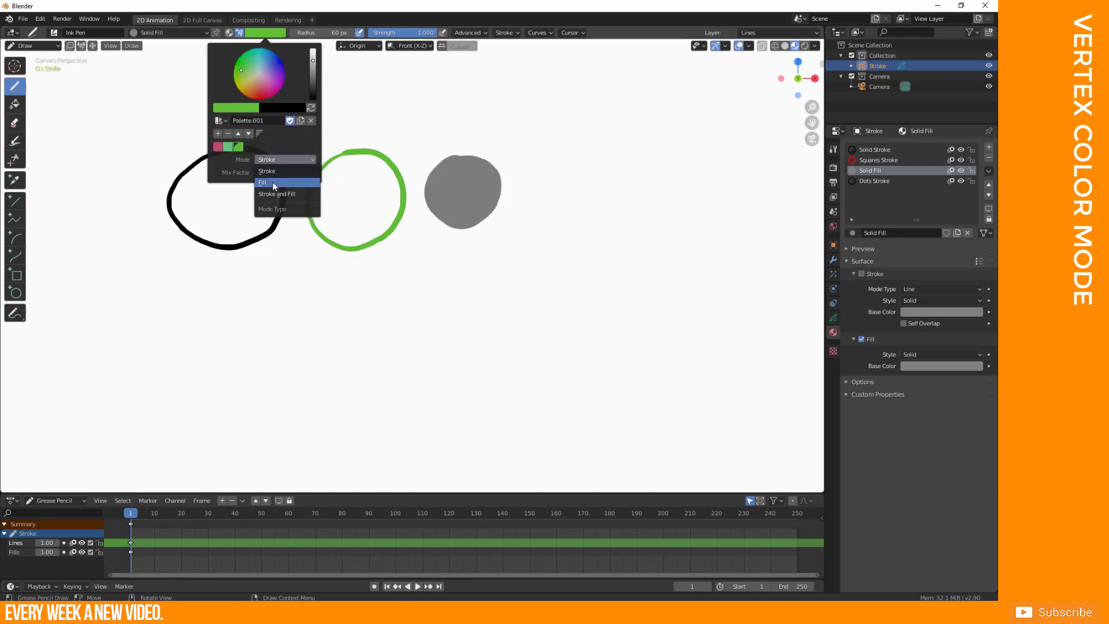
pyautogui.click(273, 184)
pyautogui.moveTo(545, 164)
pyautogui.mouseDown()
pyautogui.moveTo(562, 225)
pyautogui.moveTo(544, 165)
pyautogui.mouseUp()
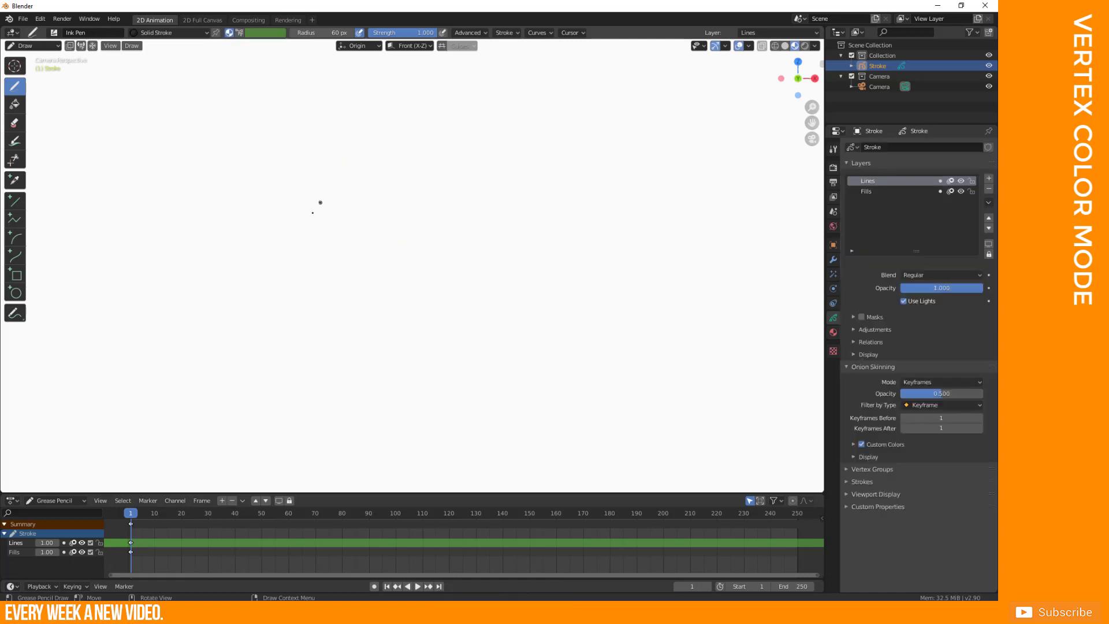
# Step: Sketch an angry eye with its brow on the Lines layer and paint its skin color on the Fills layer using vertex color
pyautogui.moveTo(299, 219)
pyautogui.mouseDown()
pyautogui.moveTo(354, 250)
pyautogui.moveTo(381, 222)
pyautogui.moveTo(314, 231)
pyautogui.moveTo(381, 255)
pyautogui.moveTo(346, 240)
pyautogui.mouseUp()
pyautogui.click(867, 191)
pyautogui.click(240, 33)
pyautogui.click(265, 33)
# Step: Darken the vertex color and paint shadows around the eye, the brow and the bridge of the nose
pyautogui.click(265, 33)
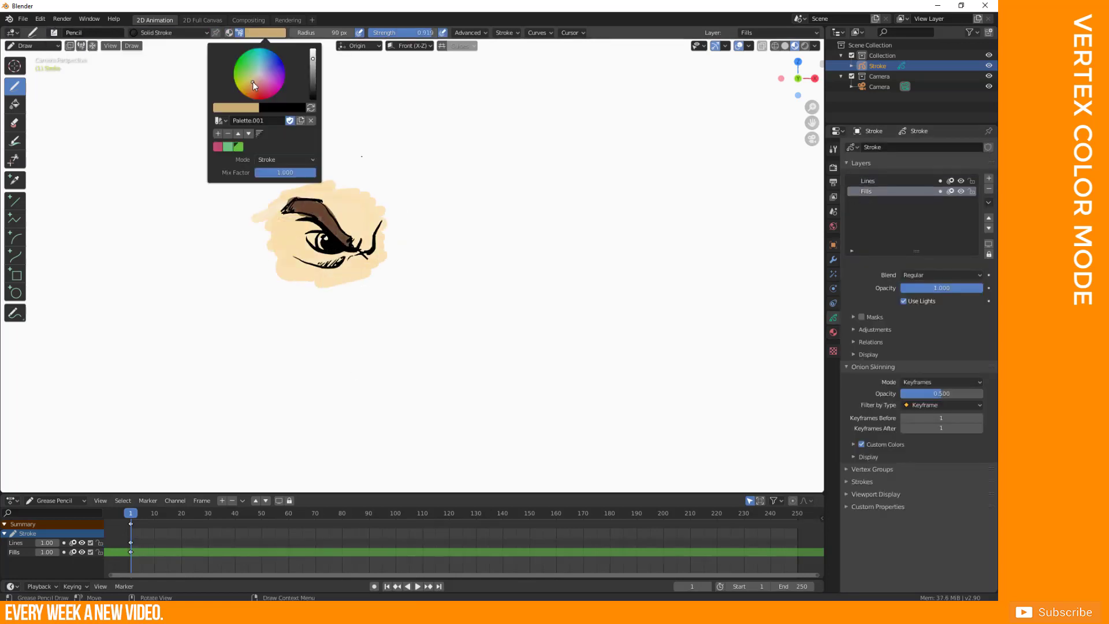
pyautogui.moveTo(312, 58); pyautogui.dragTo(313, 82)
pyautogui.moveTo(304, 231); pyautogui.dragTo(346, 256)
pyautogui.moveTo(347, 257); pyautogui.dragTo(345, 283)
pyautogui.moveTo(276, 213); pyautogui.dragTo(295, 201)
pyautogui.moveTo(384, 220); pyautogui.dragTo(372, 249)
# Step: Brighten the vertex color and paint further shading under the eye and along the bridge of the nose
pyautogui.click(265, 32)
pyautogui.moveTo(313, 82); pyautogui.dragTo(313, 50)
pyautogui.moveTo(283, 273); pyautogui.dragTo(347, 283)
pyautogui.moveTo(389, 217); pyautogui.dragTo(378, 252)
pyautogui.scroll(4, 362, 242)
pyautogui.moveTo(476, 205); pyautogui.dragTo(469, 257)
pyautogui.moveTo(430, 312); pyautogui.dragTo(399, 345)
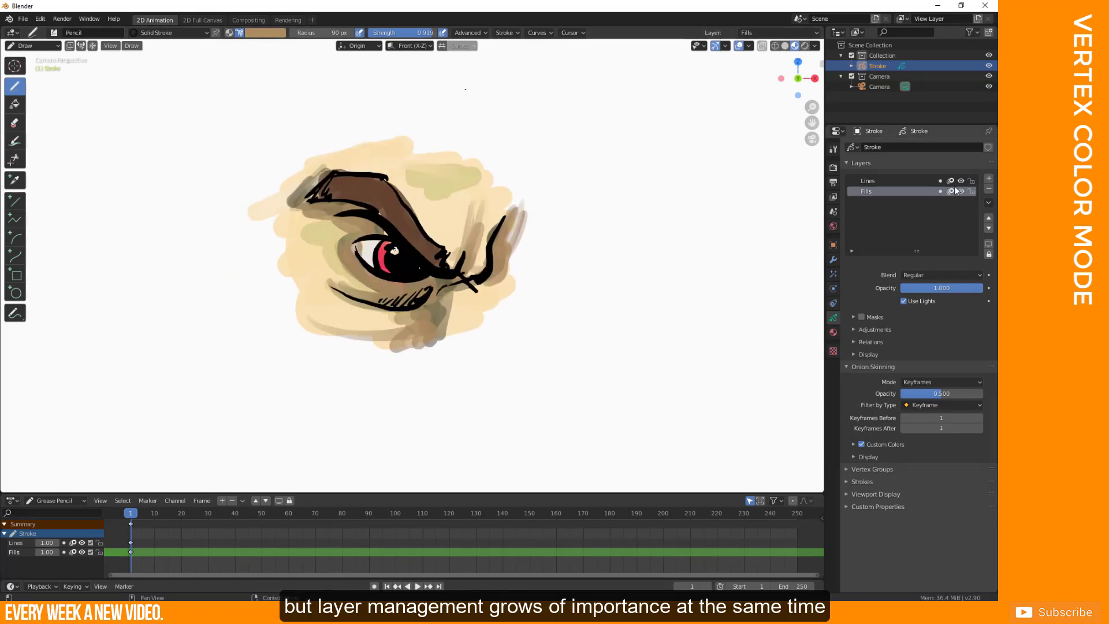
# Step: Toggle the Fills layer's visibility to compare the eye drawing with and without its colors
pyautogui.click(960, 191)
pyautogui.click(960, 191)
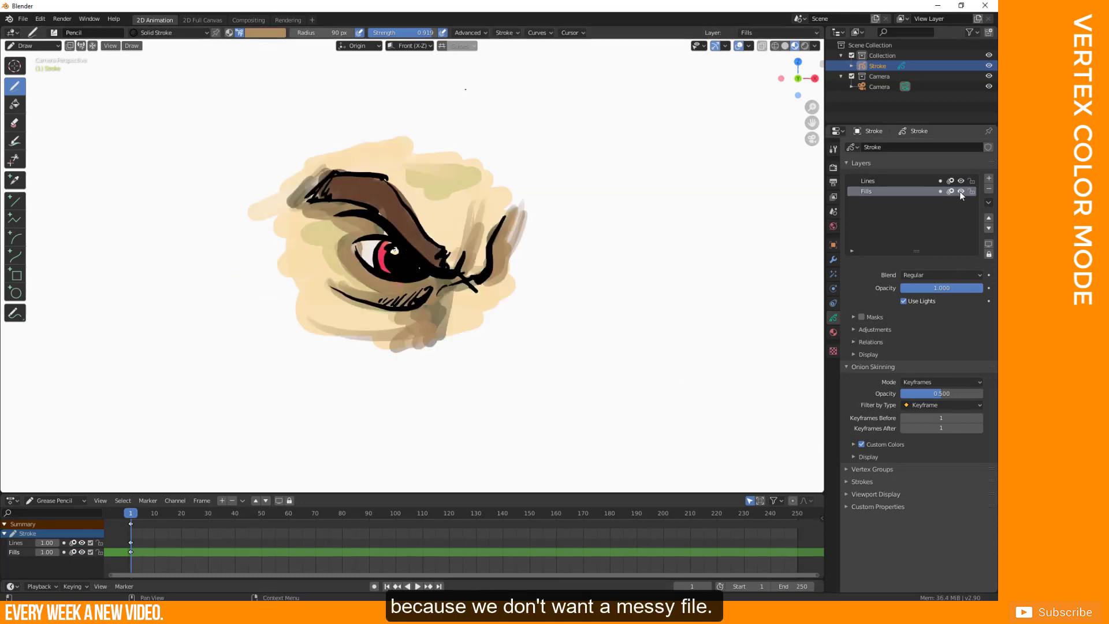
pyautogui.click(960, 191)
pyautogui.click(959, 191)
pyautogui.click(960, 191)
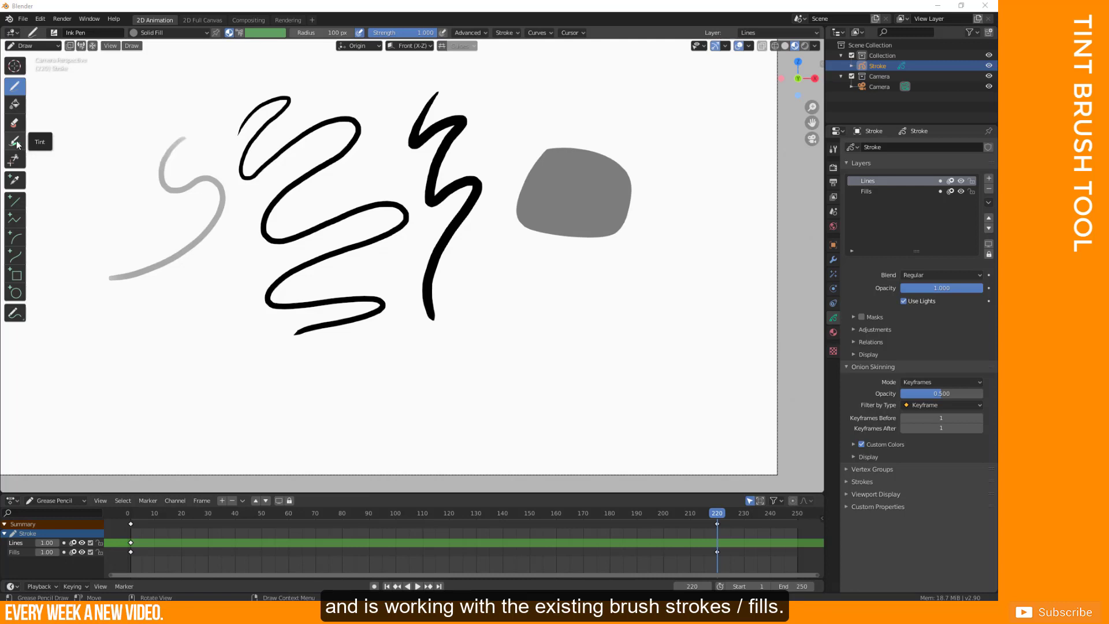
# Step: Activate the Tint tool and check which brushes are available for it
pyautogui.click(17, 144)
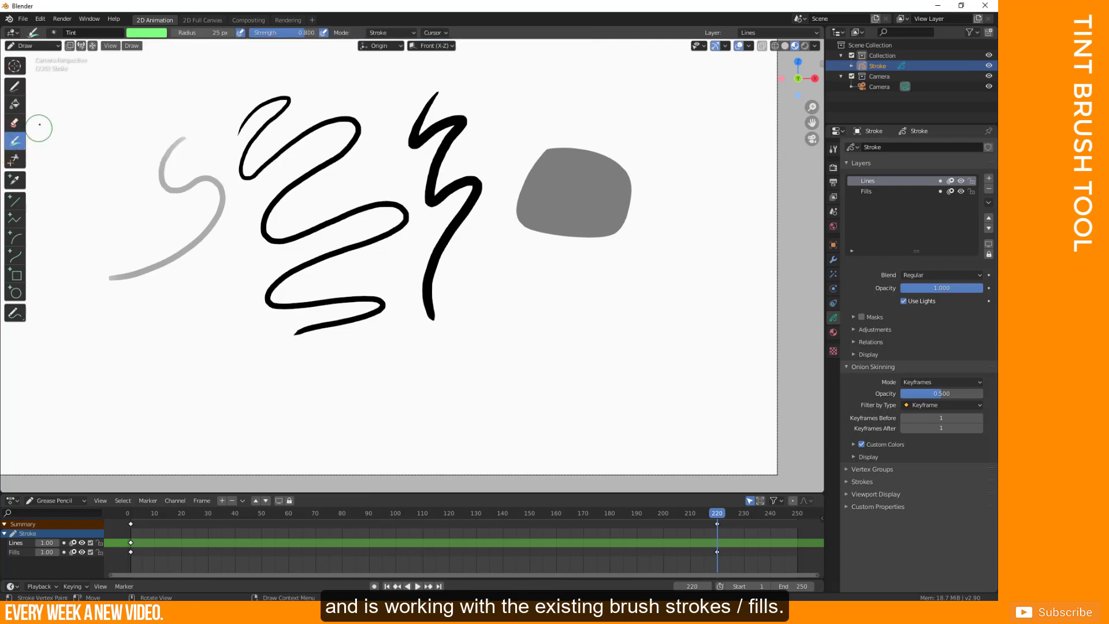
pyautogui.click(54, 33)
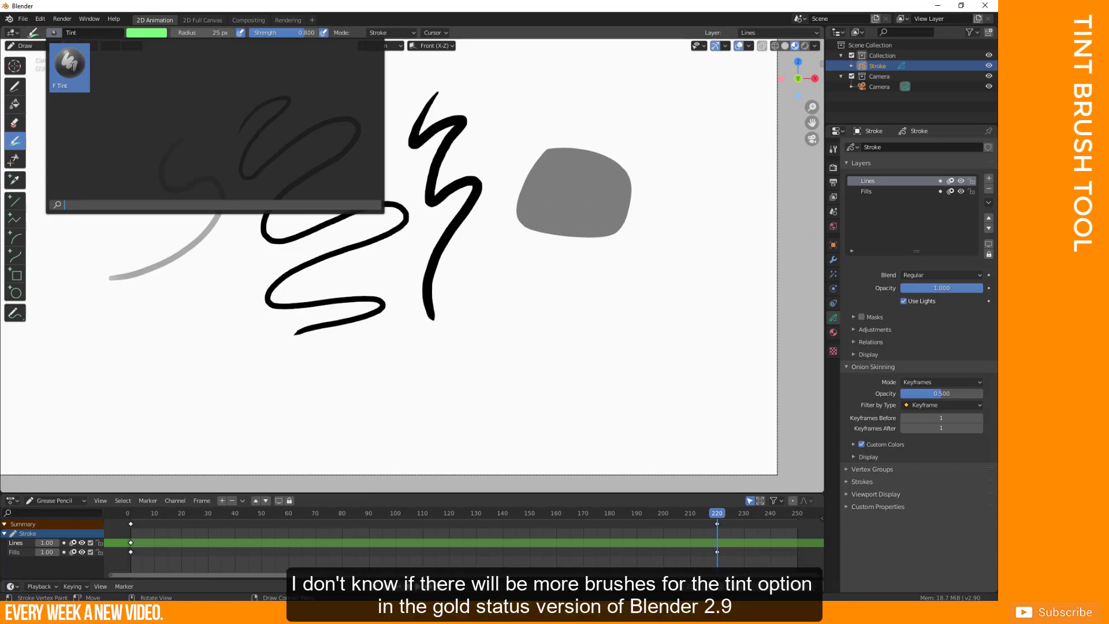
pyautogui.click(57, 44)
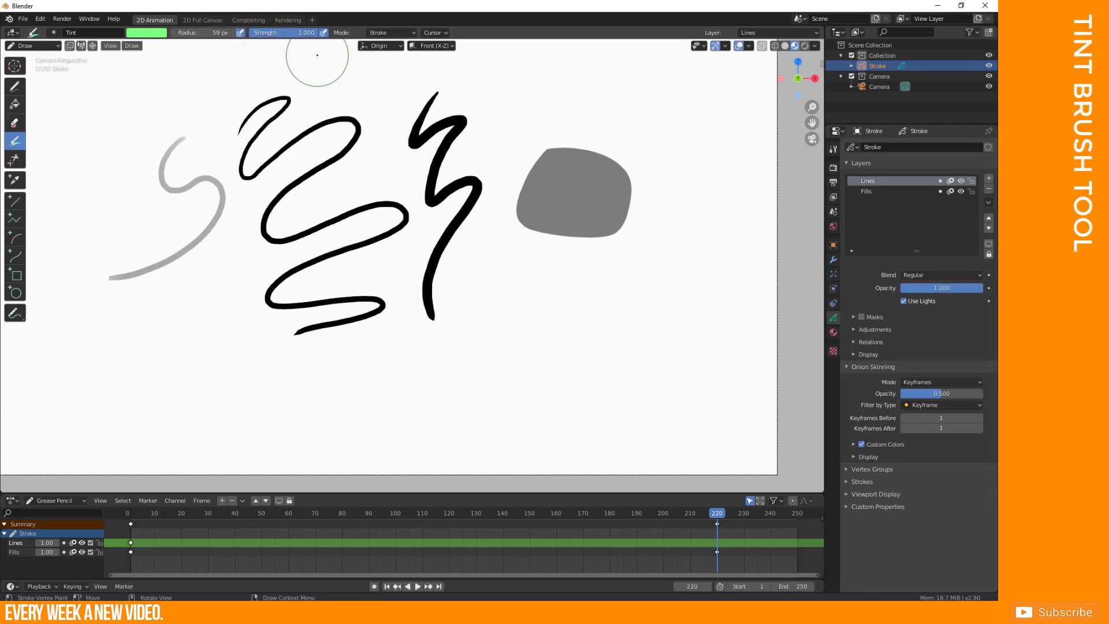
# Step: Set the Tint mode to Stroke and tint sections of the grey line and both black lines blue
pyautogui.click(381, 34)
pyautogui.click(380, 47)
pyautogui.click(147, 33)
pyautogui.click(166, 63)
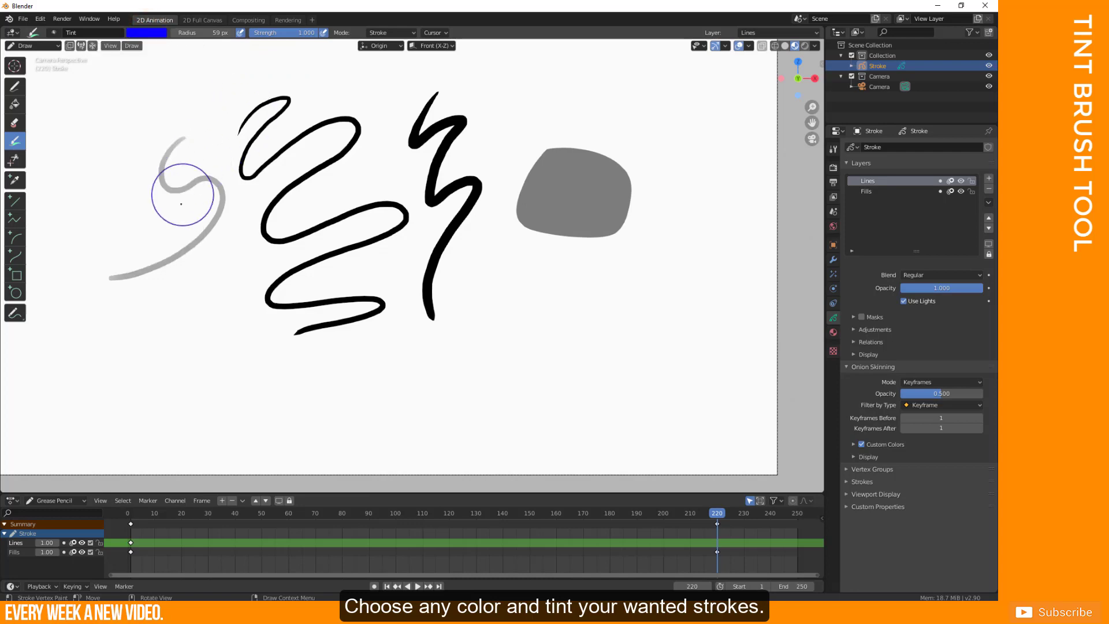
pyautogui.moveTo(116, 278); pyautogui.dragTo(145, 274)
pyautogui.moveTo(274, 230); pyautogui.dragTo(270, 229)
pyautogui.moveTo(448, 191); pyautogui.dragTo(436, 187)
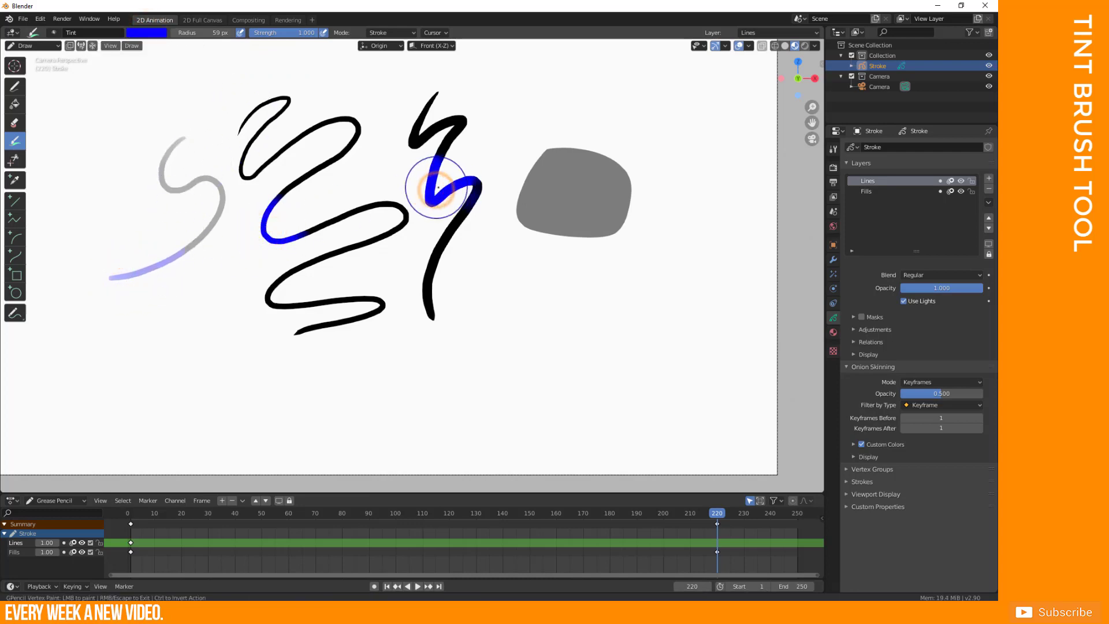
# Step: Tint the lower ends of both black lines and the upper end of the grey line red
pyautogui.click(150, 32)
pyautogui.click(142, 96)
pyautogui.moveTo(437, 281); pyautogui.dragTo(447, 315)
pyautogui.moveTo(315, 313); pyautogui.dragTo(314, 319)
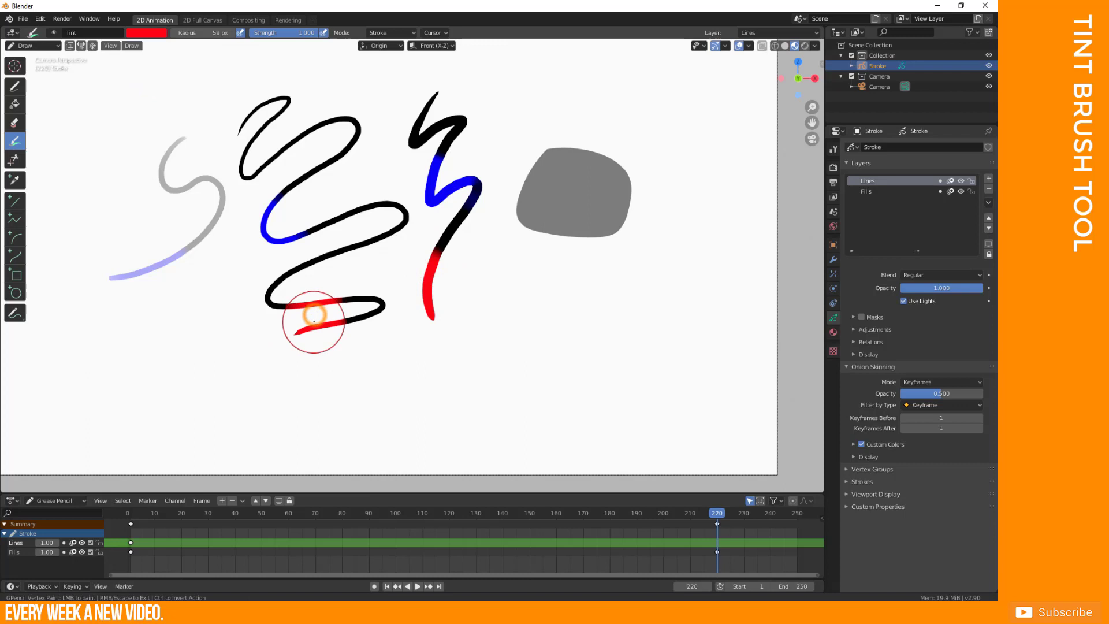
pyautogui.moveTo(170, 143); pyautogui.dragTo(163, 168)
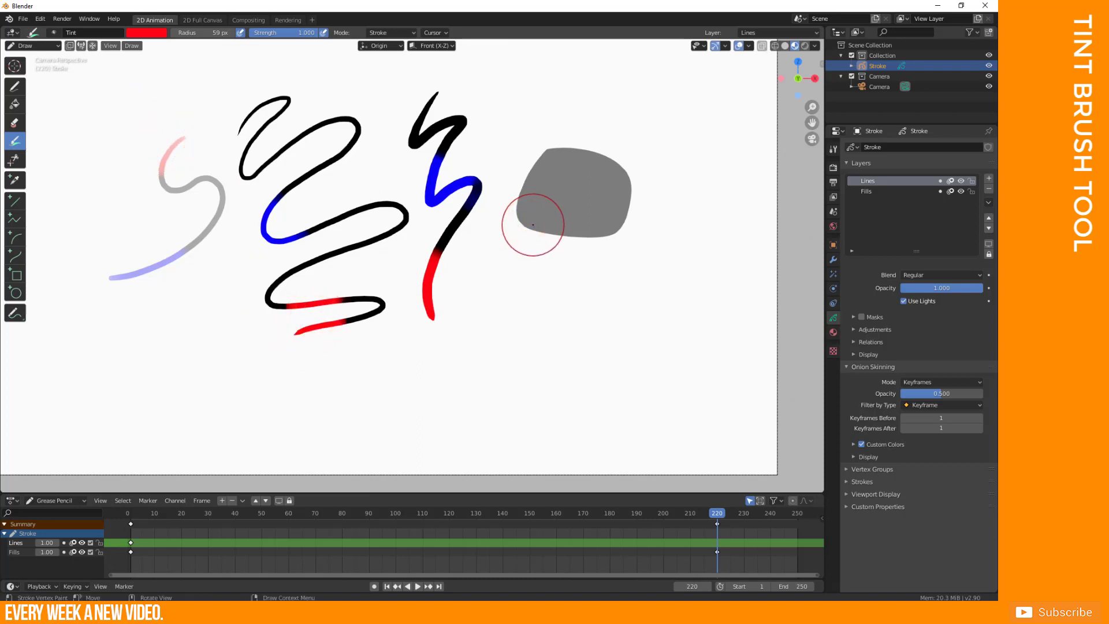
# Step: Set the Tint mode to Fill and tint the grey filled shape red
pyautogui.click(388, 35)
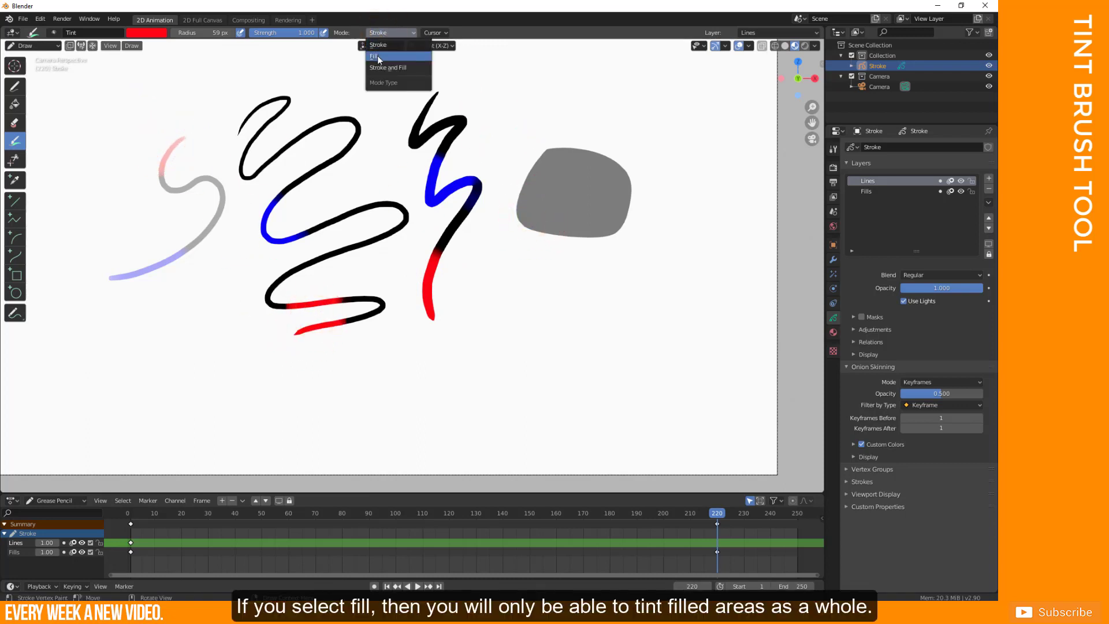
pyautogui.click(377, 55)
pyautogui.moveTo(527, 208)
pyautogui.mouseDown()
pyautogui.moveTo(550, 208)
pyautogui.moveTo(525, 213)
pyautogui.mouseUp()
# Step: Pick a purple palette color and tint the filled shape with it
pyautogui.click(151, 33)
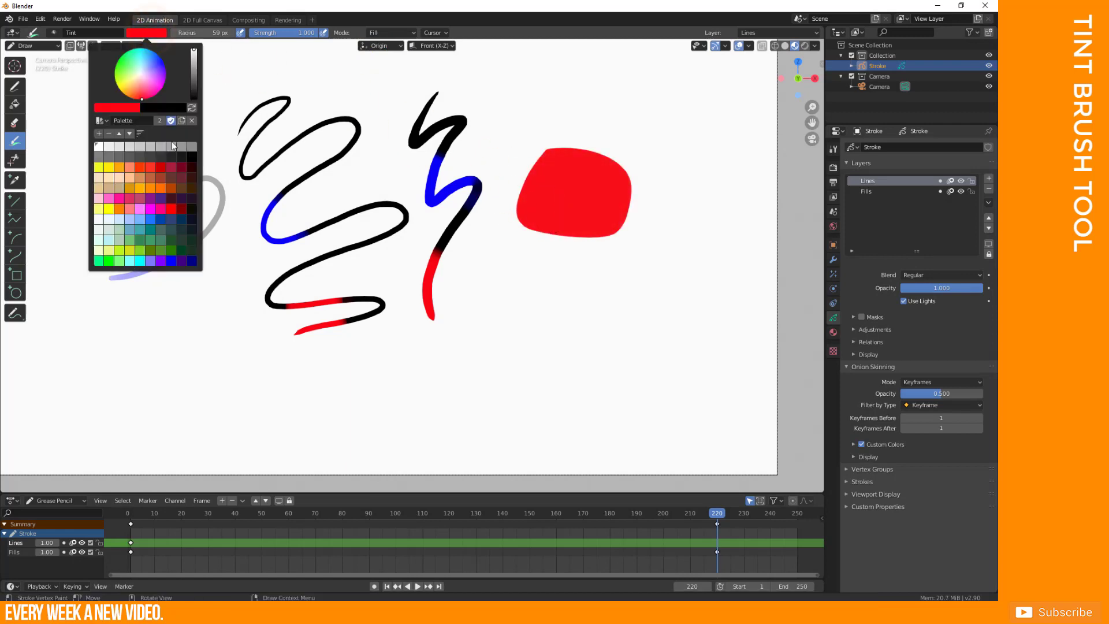
pyautogui.click(161, 200)
pyautogui.moveTo(535, 226); pyautogui.dragTo(542, 227)
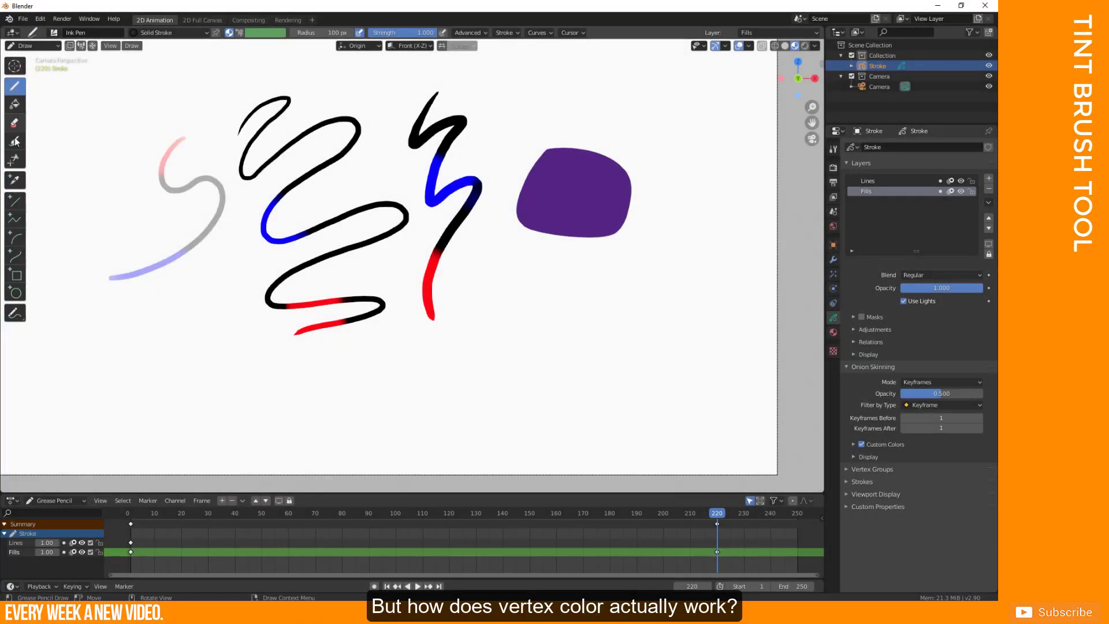
# Step: Draw a wavy black stroke with the Ink Pen brush below the existing lines
pyautogui.click(15, 141)
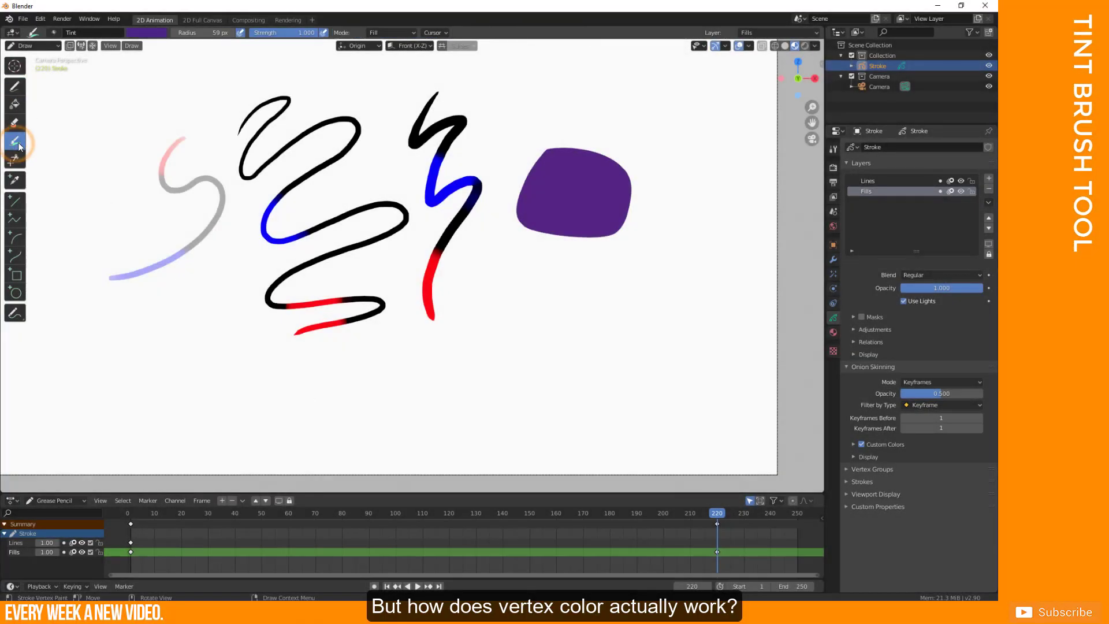
pyautogui.click(14, 86)
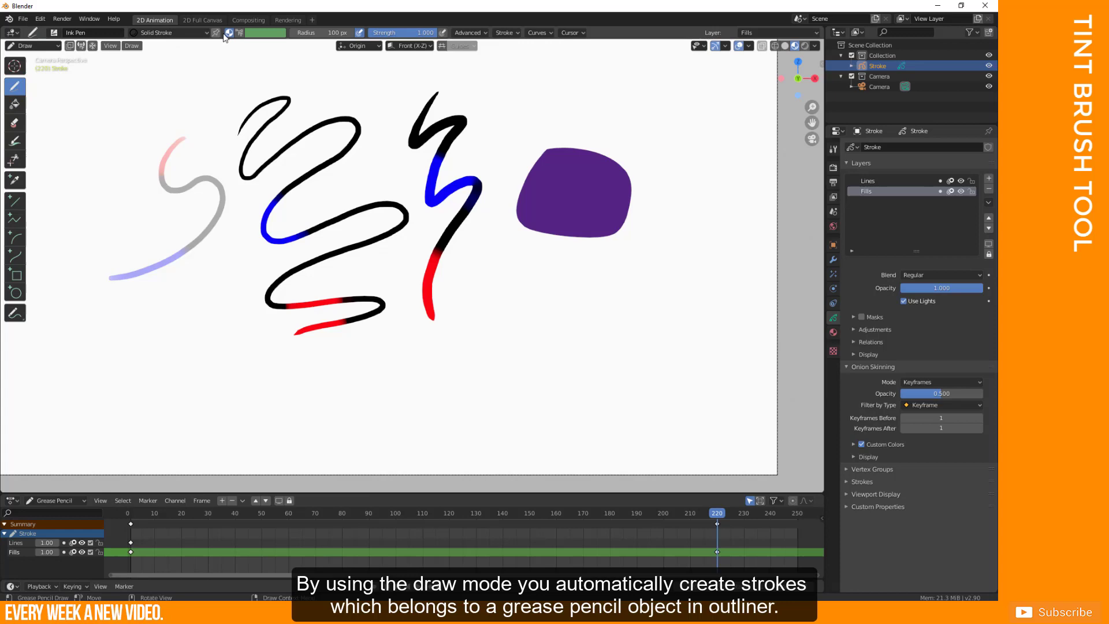
pyautogui.moveTo(129, 406)
pyautogui.mouseDown()
pyautogui.moveTo(230, 388)
pyautogui.moveTo(388, 400)
pyautogui.mouseUp()
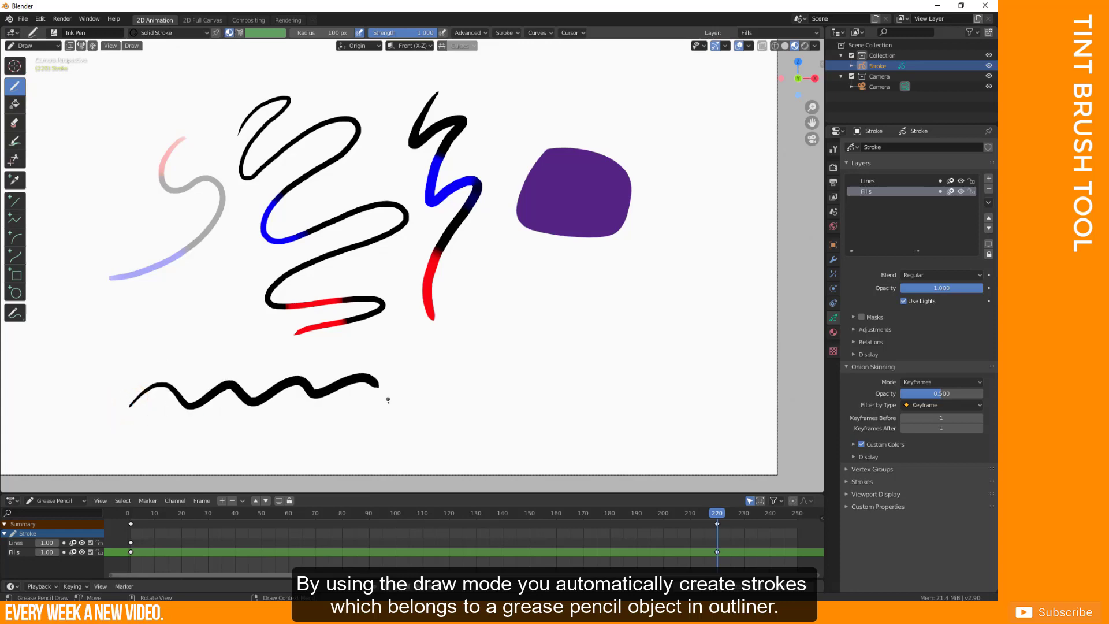
# Step: Toggle the visibility of the Stroke object off and back on to check which drawings belong to it
pyautogui.click(989, 66)
pyautogui.click(988, 66)
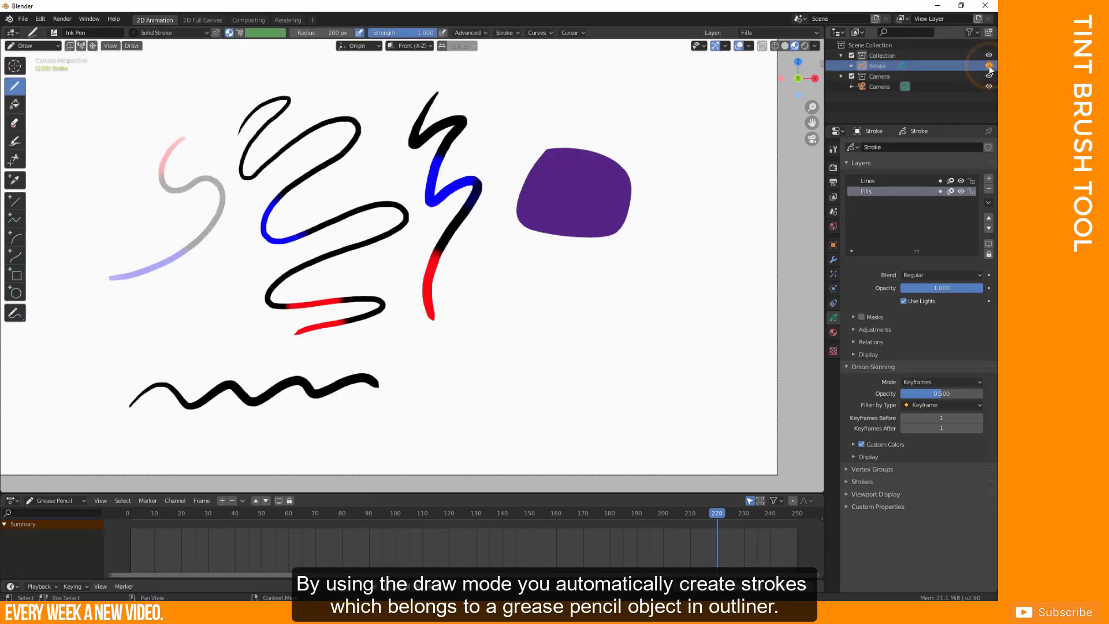
pyautogui.click(988, 66)
pyautogui.click(989, 66)
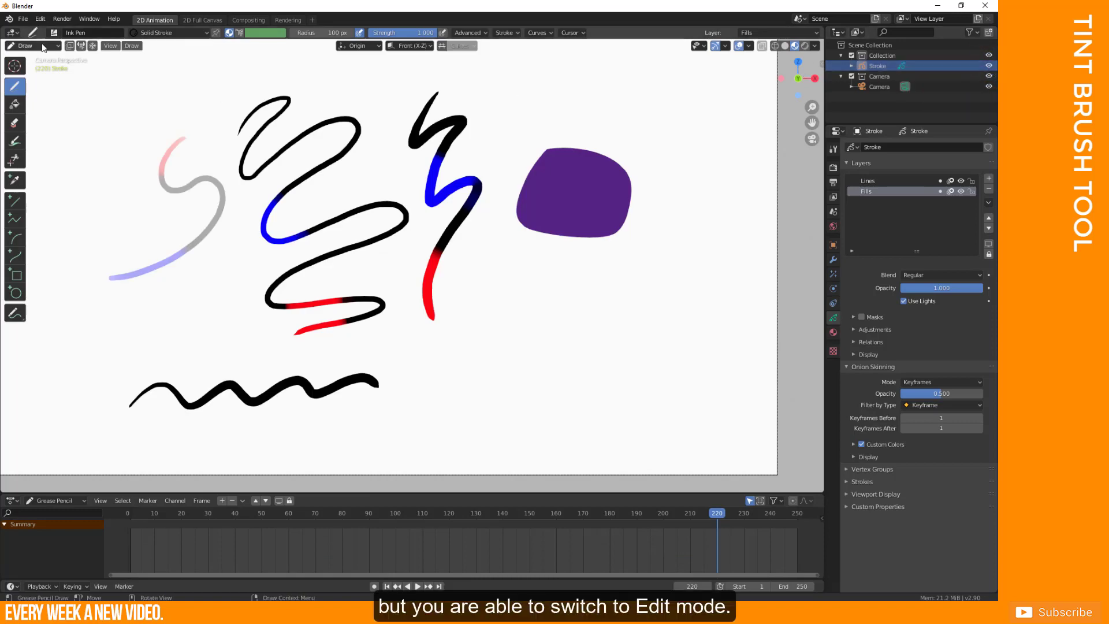
# Step: Switch to Edit Mode with point selection and move a point near the red-to-black transition at the serpentine line's lower end
pyautogui.click(39, 49)
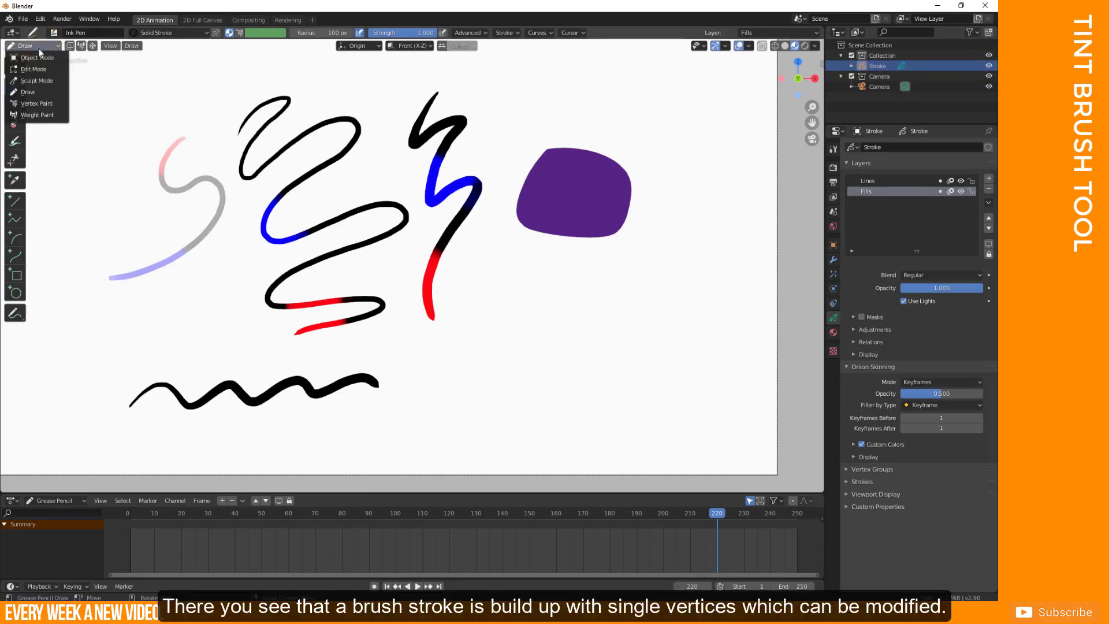
pyautogui.click(45, 69)
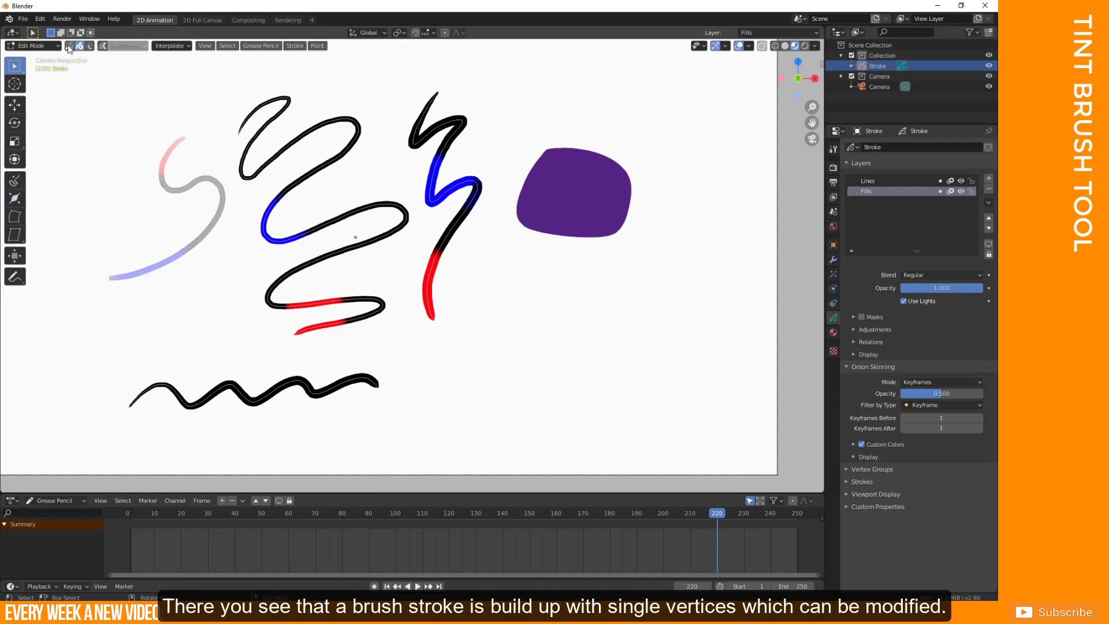
pyautogui.scroll(9, 259, 245)
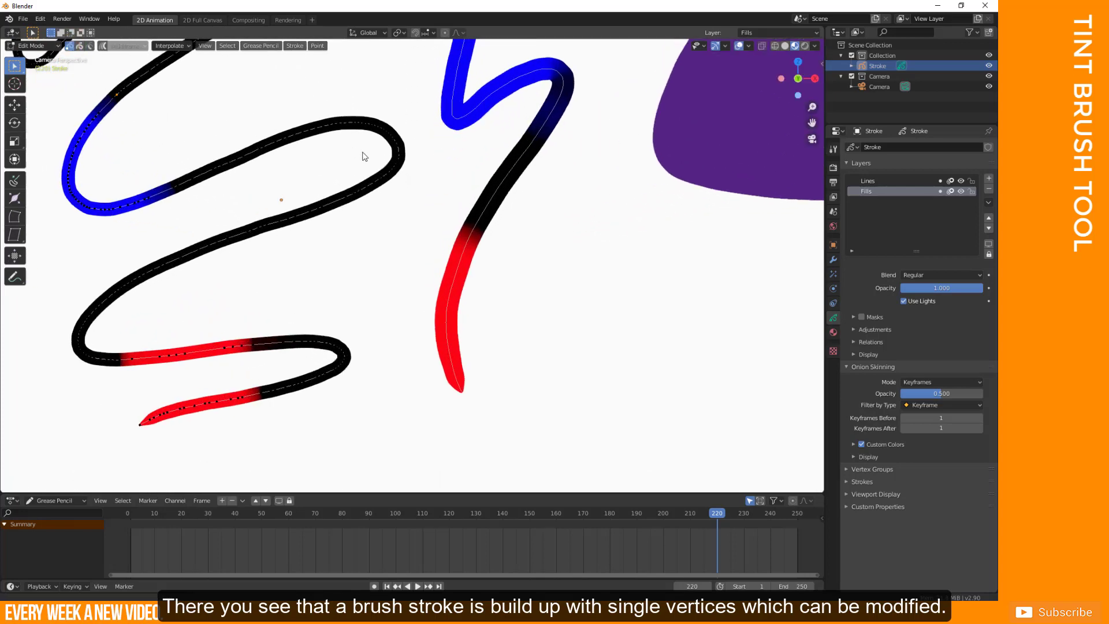
pyautogui.click(332, 265)
pyautogui.press('g')
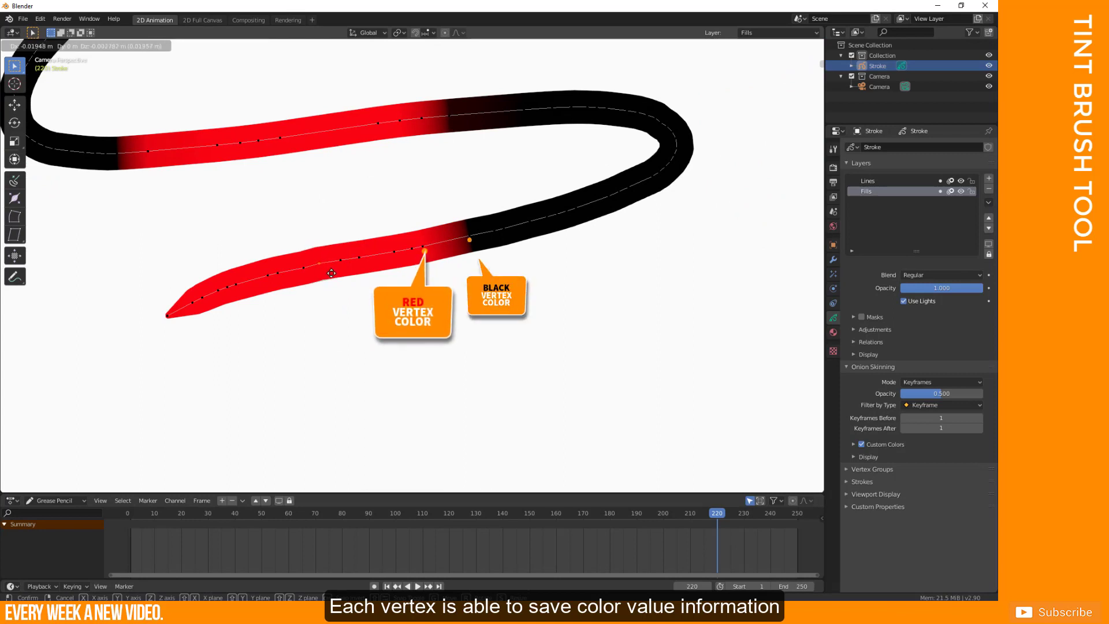
pyautogui.click(333, 272)
pyautogui.click(452, 6)
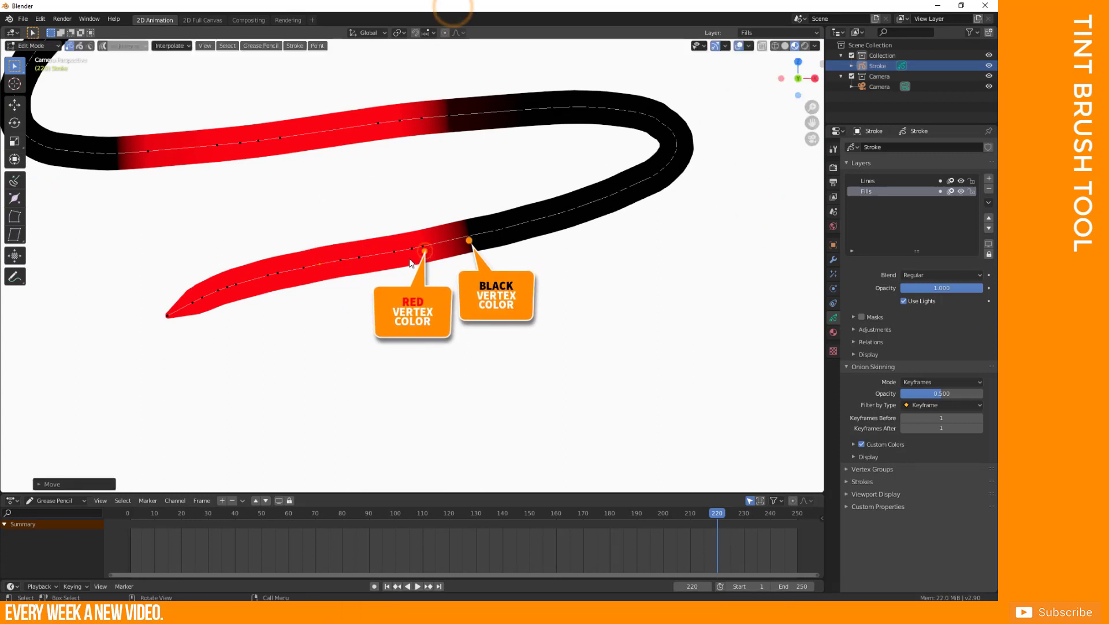
# Step: Select the points around the lower red-to-black transition and slide the transition point back and forth along the line
pyautogui.click(419, 247)
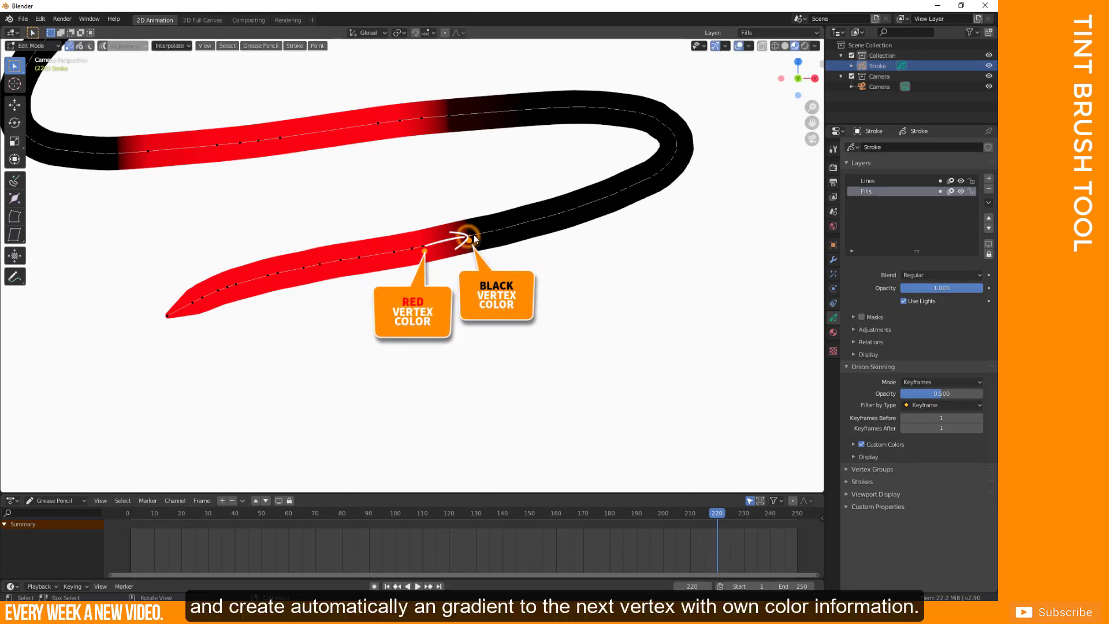
pyautogui.click(503, 229)
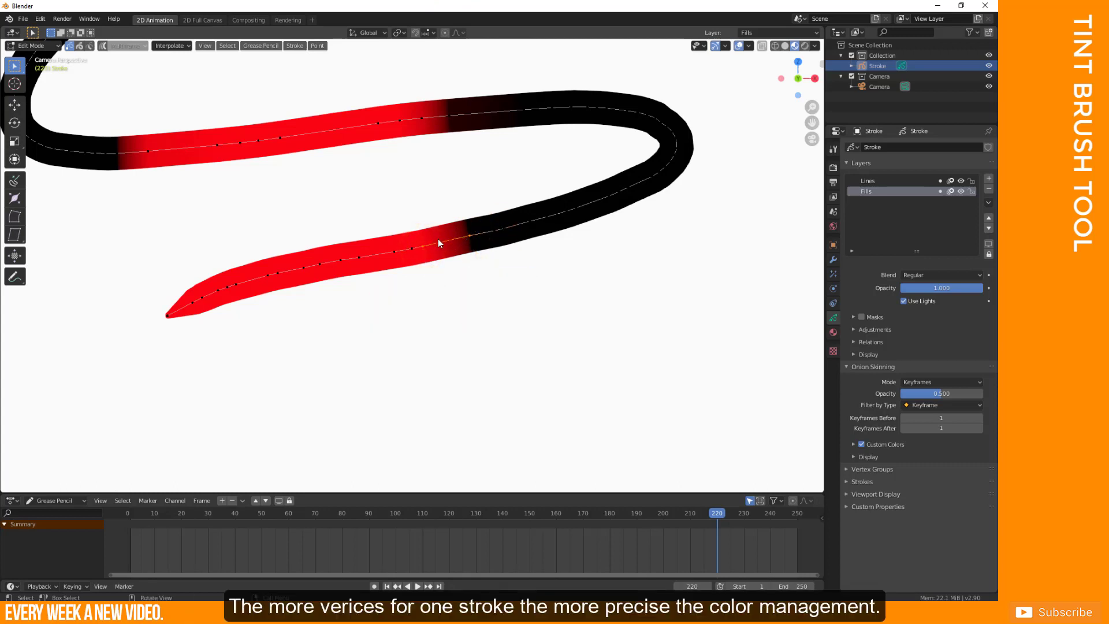
pyautogui.rightClick(438, 239)
pyautogui.click(441, 240)
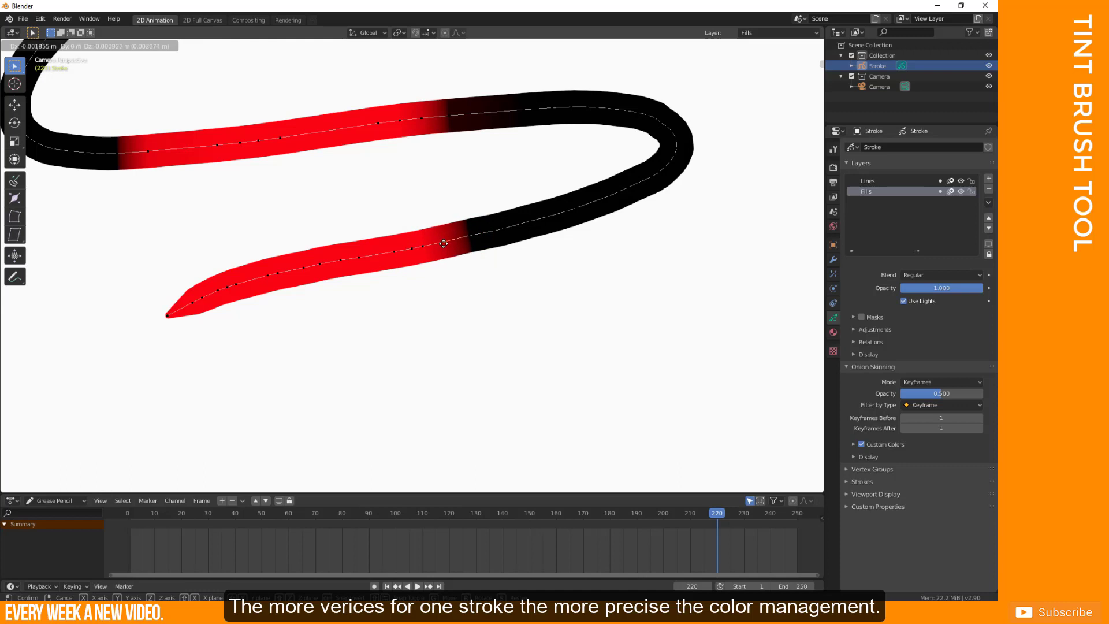
pyautogui.click(434, 244)
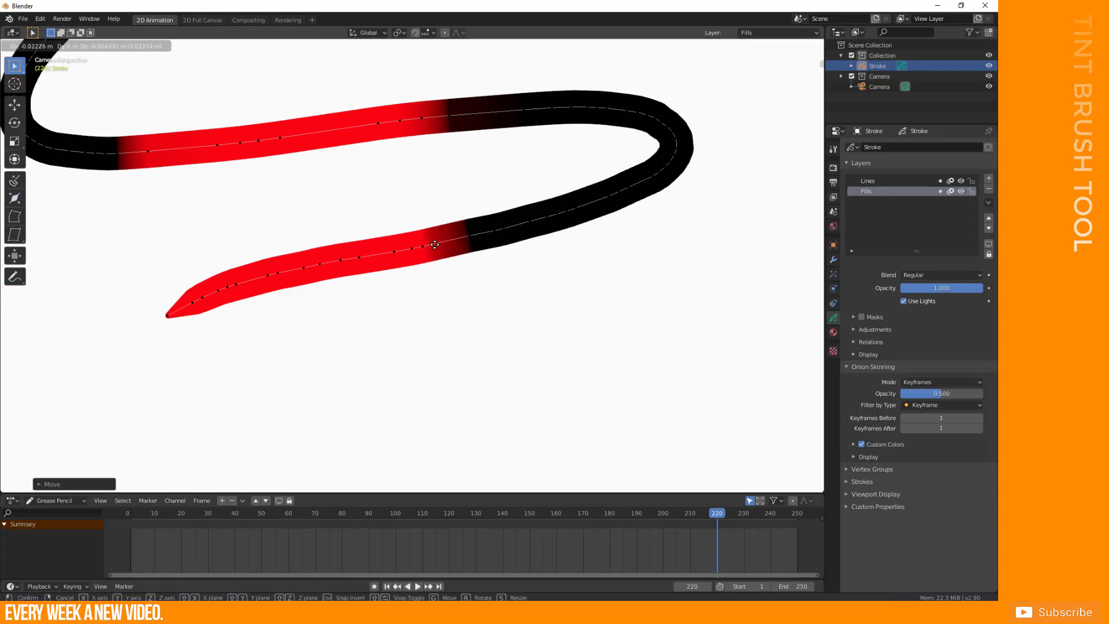
pyautogui.moveTo(434, 244); pyautogui.dragTo(465, 236)
pyautogui.click(465, 237)
# Step: Move the transition point right up against the neighbouring black point to narrow the color gradient
pyautogui.scroll(6, 476, 236)
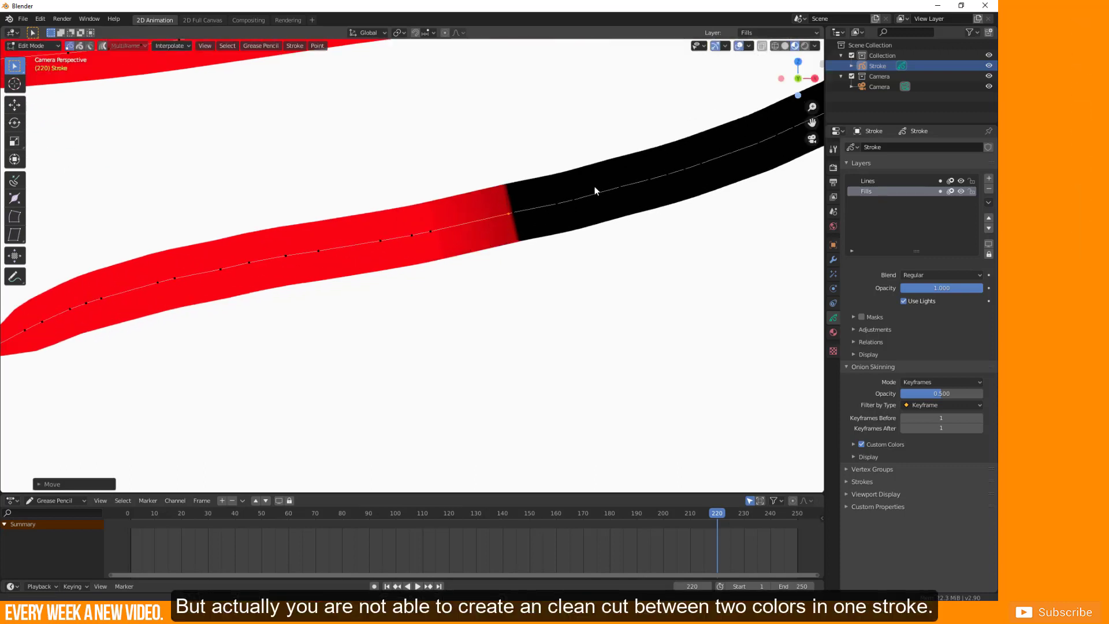
pyautogui.press('g')
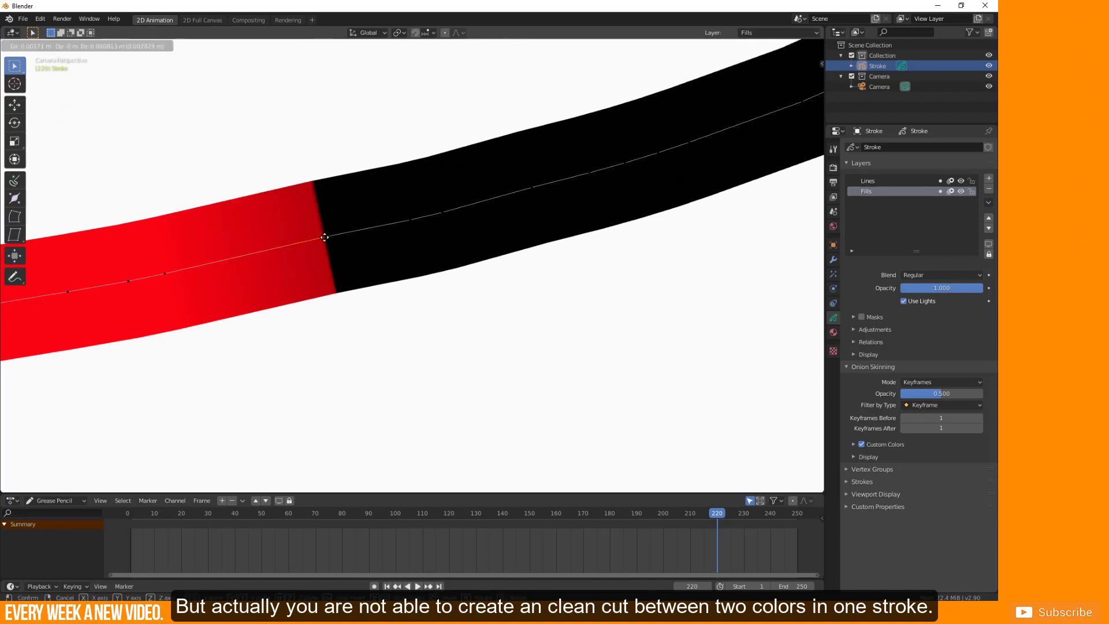
pyautogui.click(325, 237)
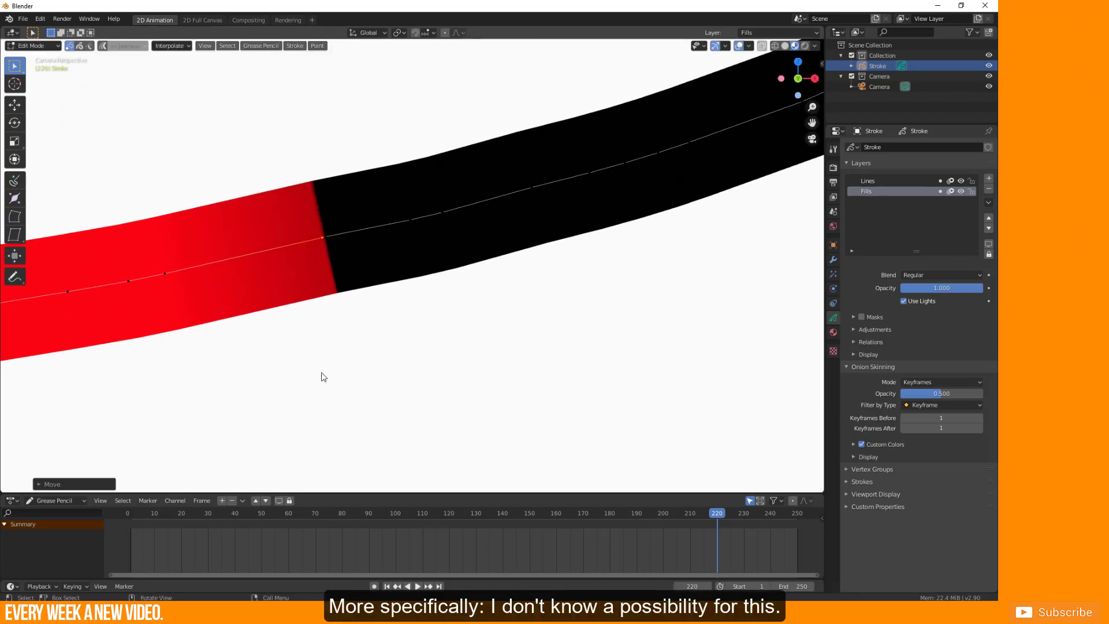
# Step: Return from Edit Mode to Draw mode with the whole drawing in view
pyautogui.scroll(-6, 434, 240)
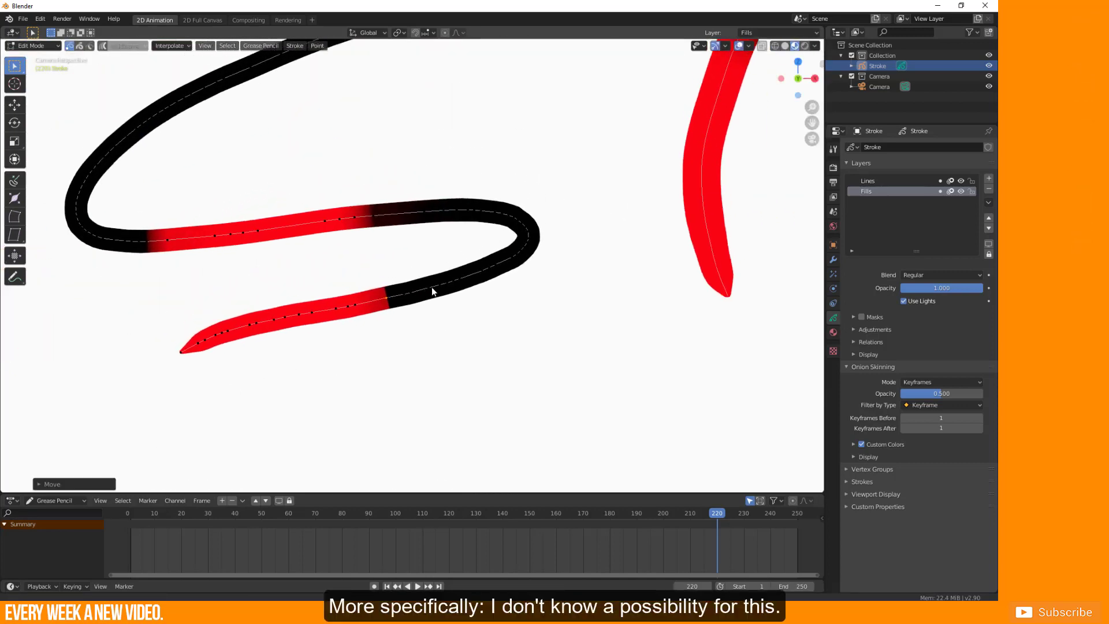
pyautogui.scroll(-6, 436, 277)
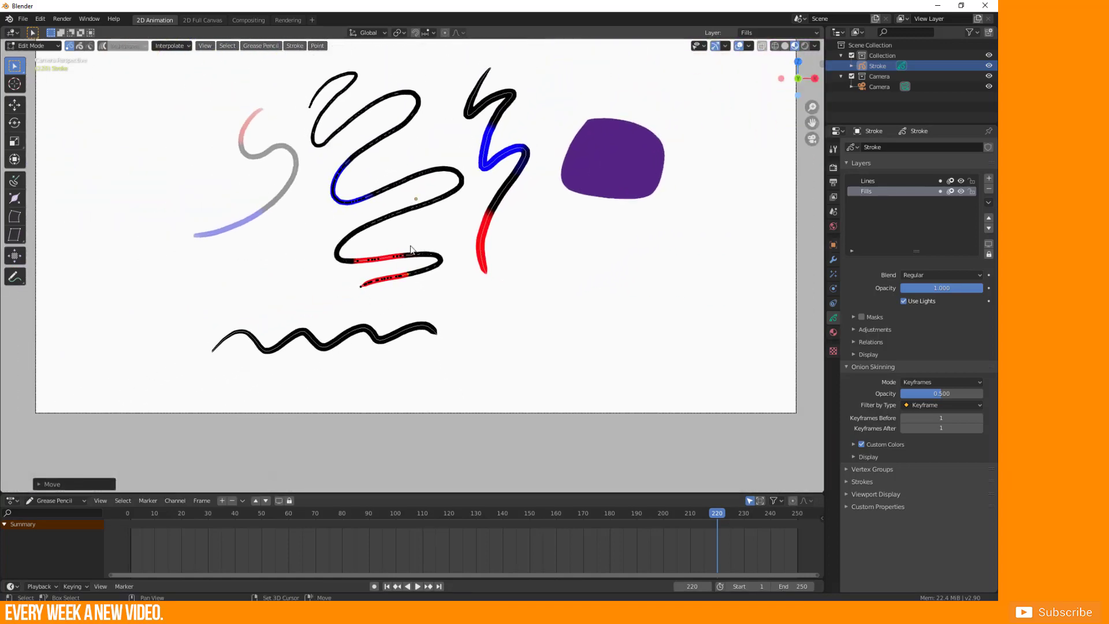
pyautogui.hotkey('ctrl', 'Tab')
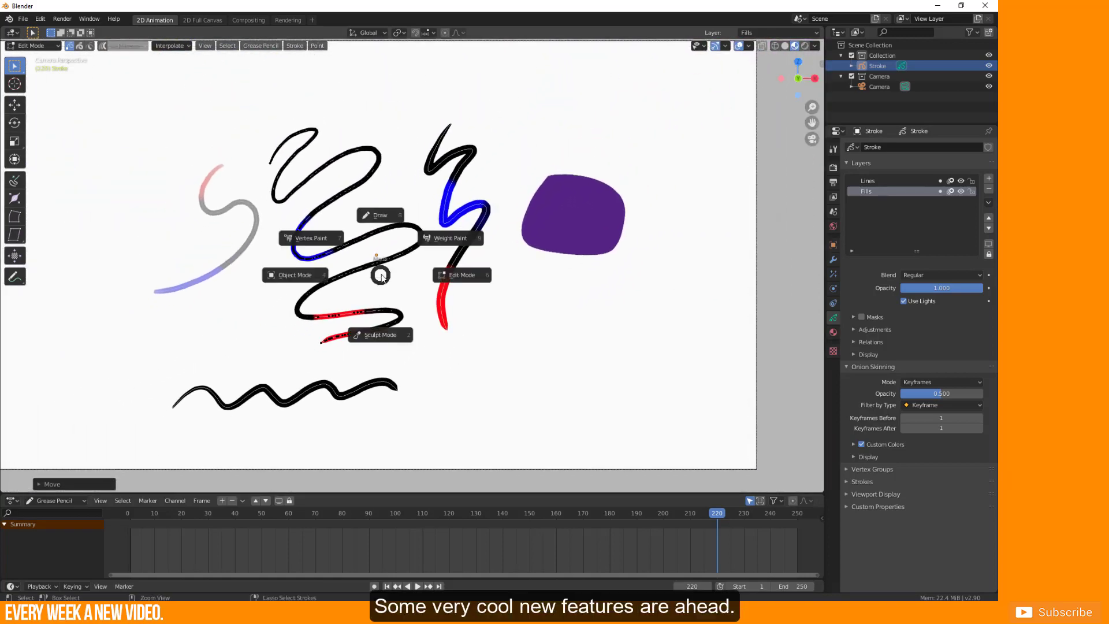
pyautogui.click(381, 216)
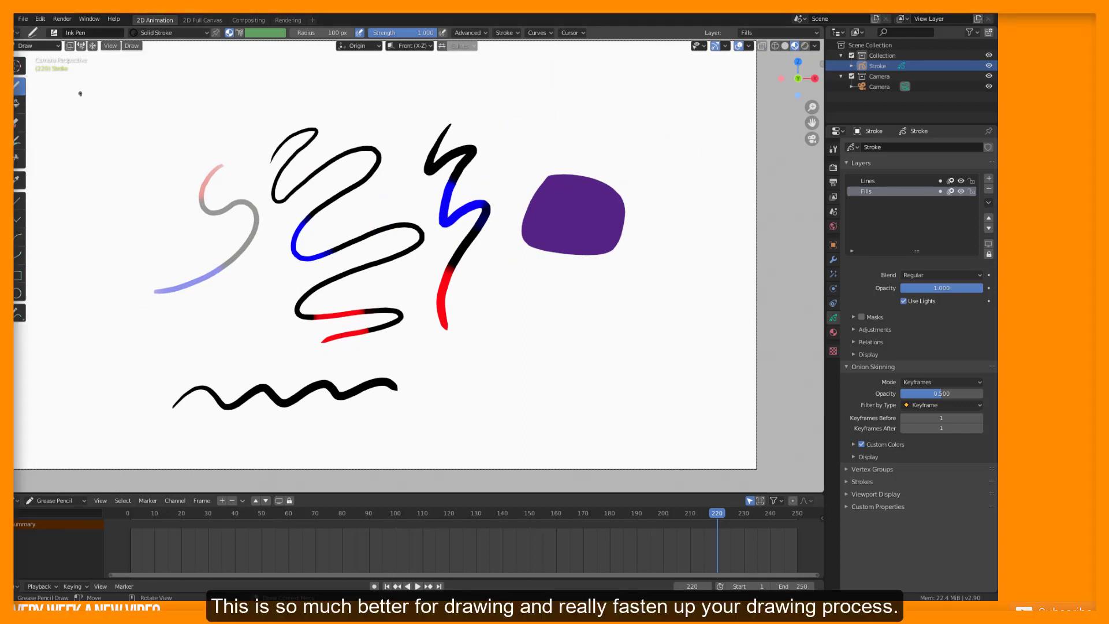
# Step: Set the Tint tool's mode to Stroke and tint the upper parts of both black lines purple
pyautogui.click(22, 144)
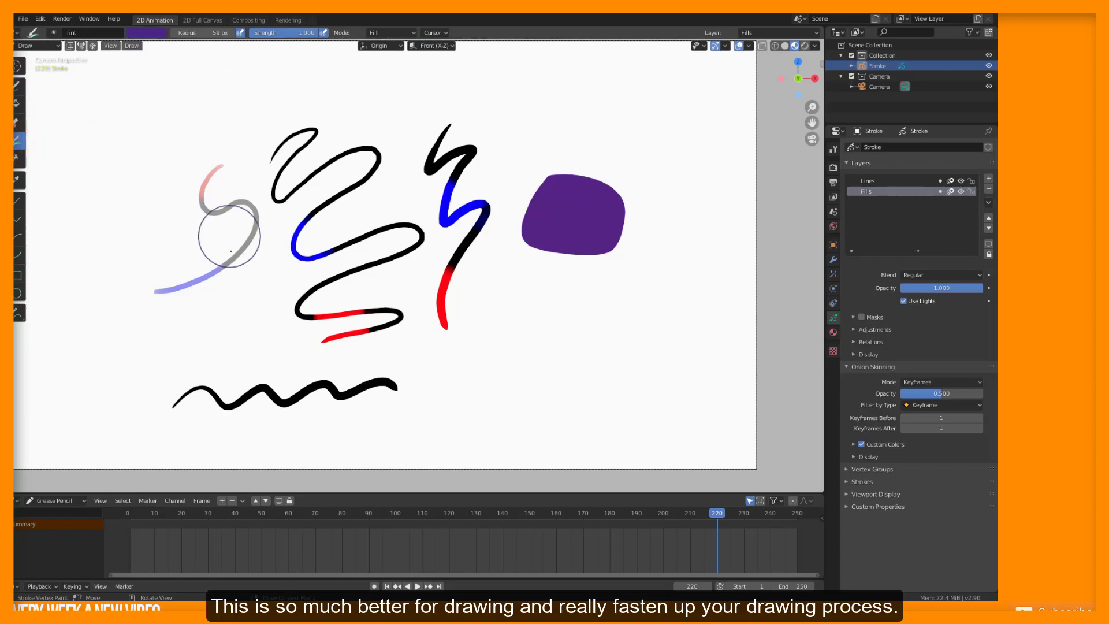
pyautogui.click(390, 33)
pyautogui.click(384, 44)
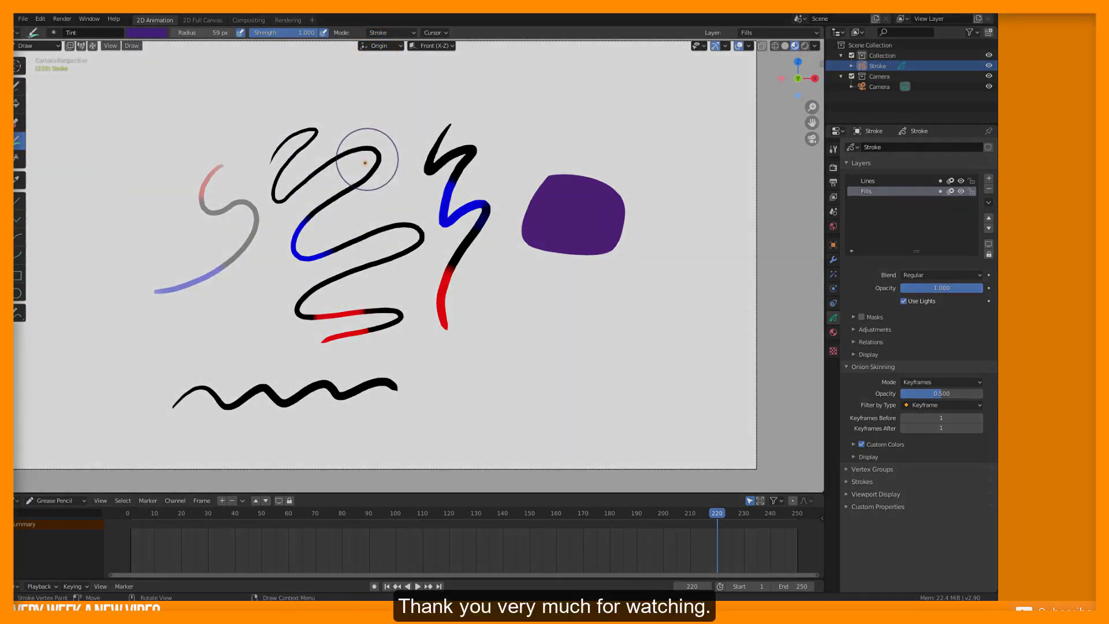
pyautogui.moveTo(366, 161); pyautogui.dragTo(433, 154)
# Step: Activate the Ink Pen drawing brush and open its color picker with the palette
pyautogui.click(19, 86)
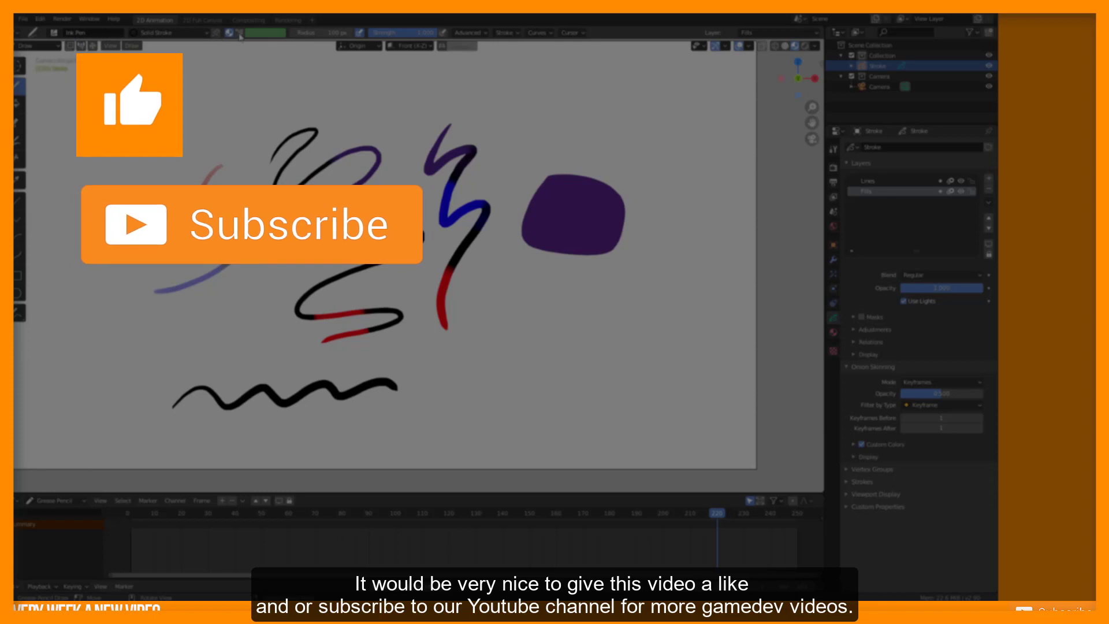
pyautogui.click(265, 32)
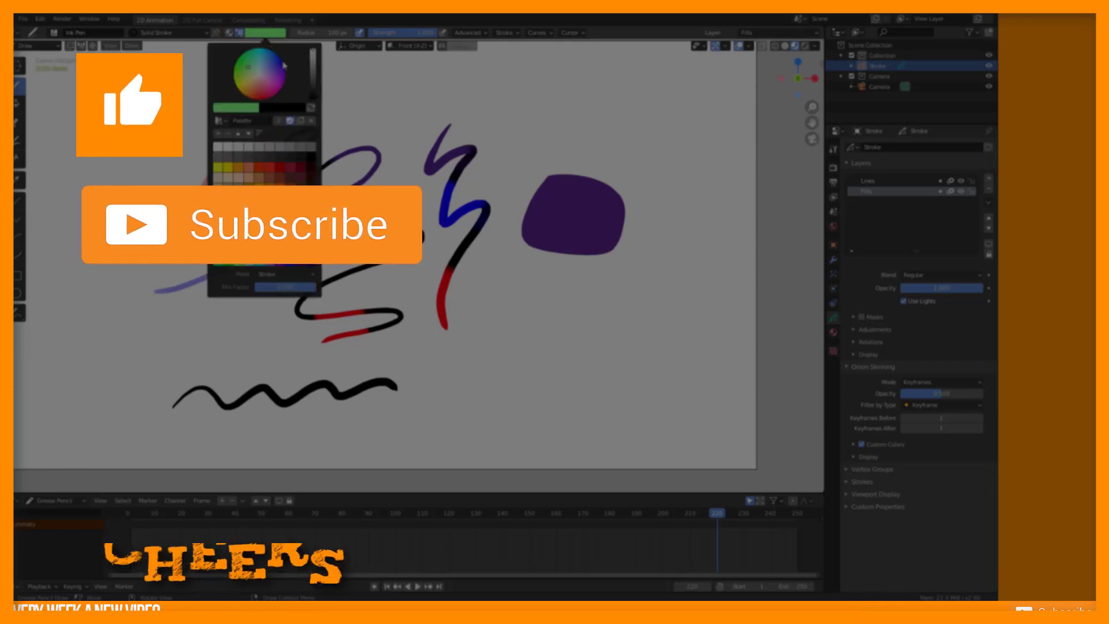